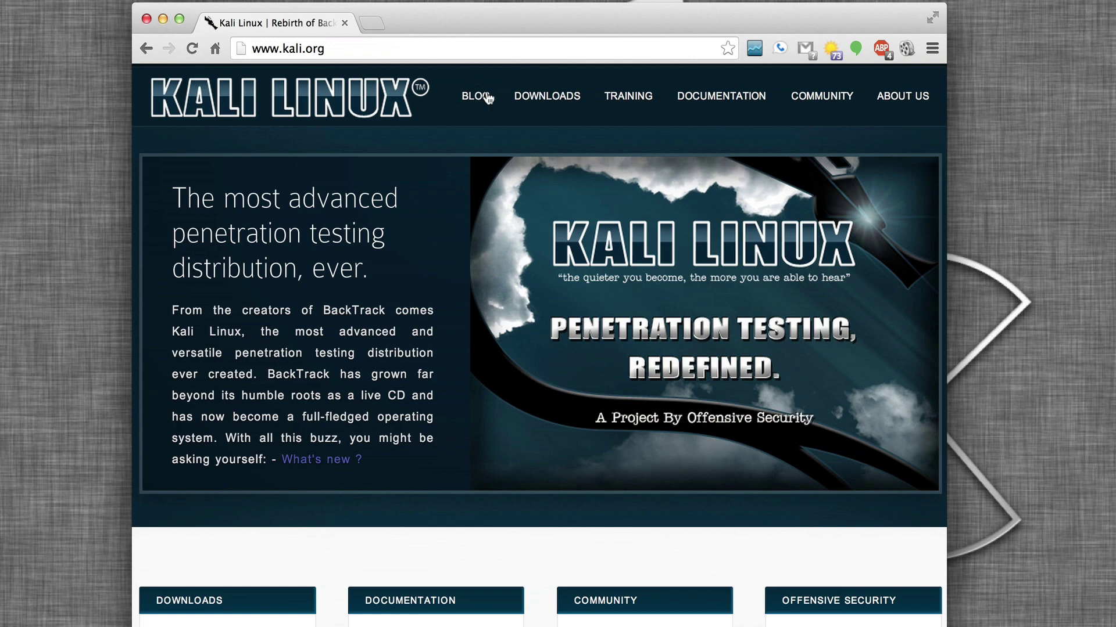
Go to kali.org's Official Kali Linux Downloads page and start the Kali Linux 1.0.6 torrent download.
{"action": "mouse_move", "coordinate": [510, 110]}
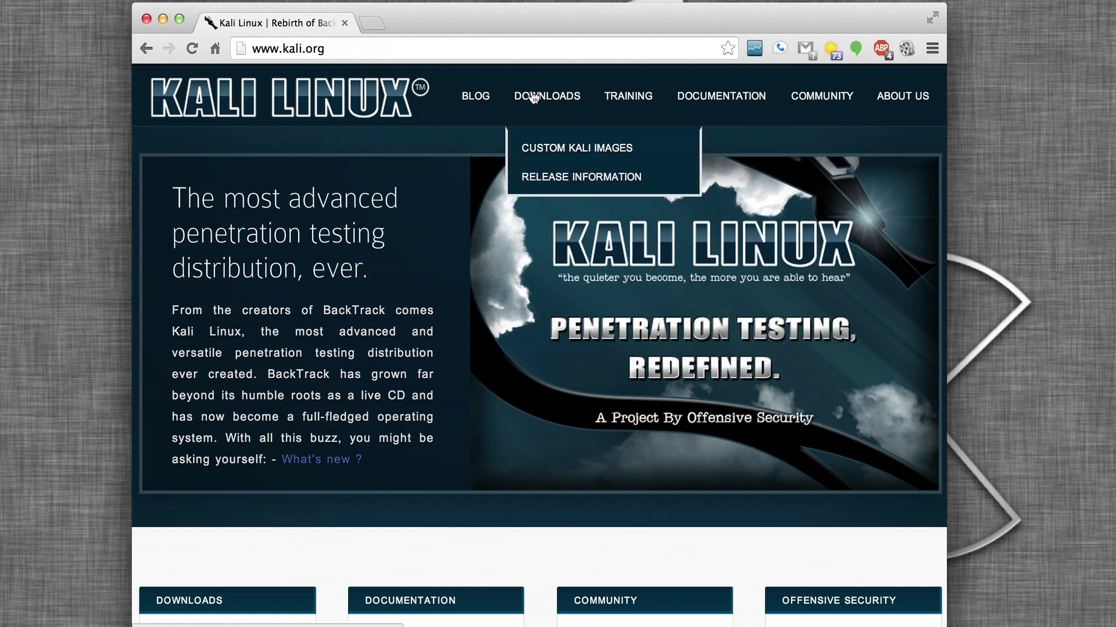
{"action": "left_click", "coordinate": [534, 97]}
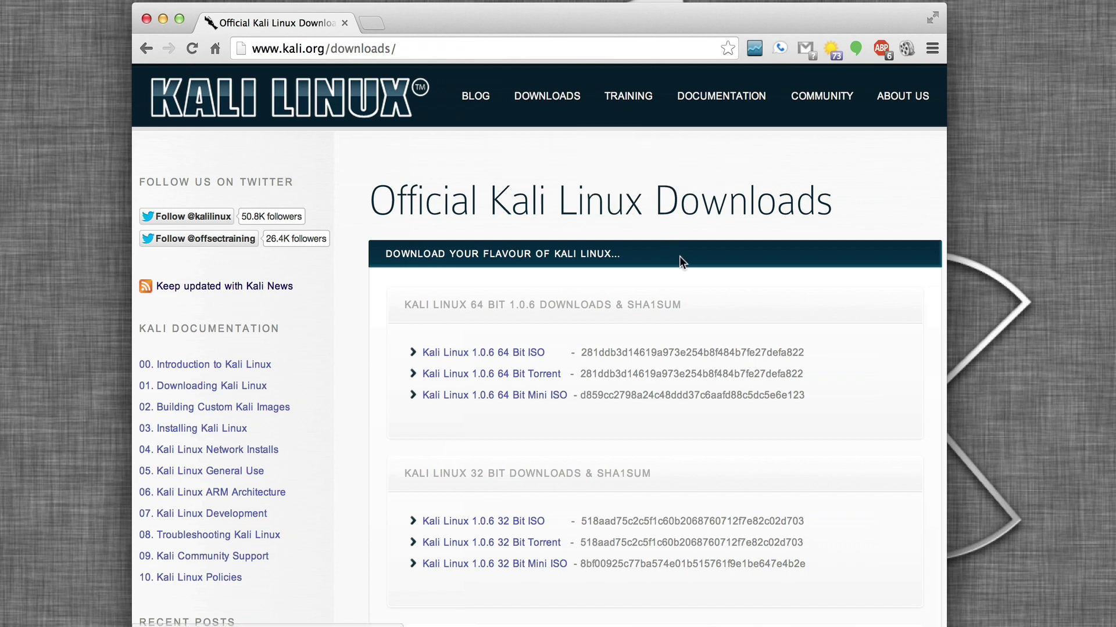
{"action": "scroll", "coordinate": [539, 418], "scroll_direction": "down", "scroll_amount": 3}
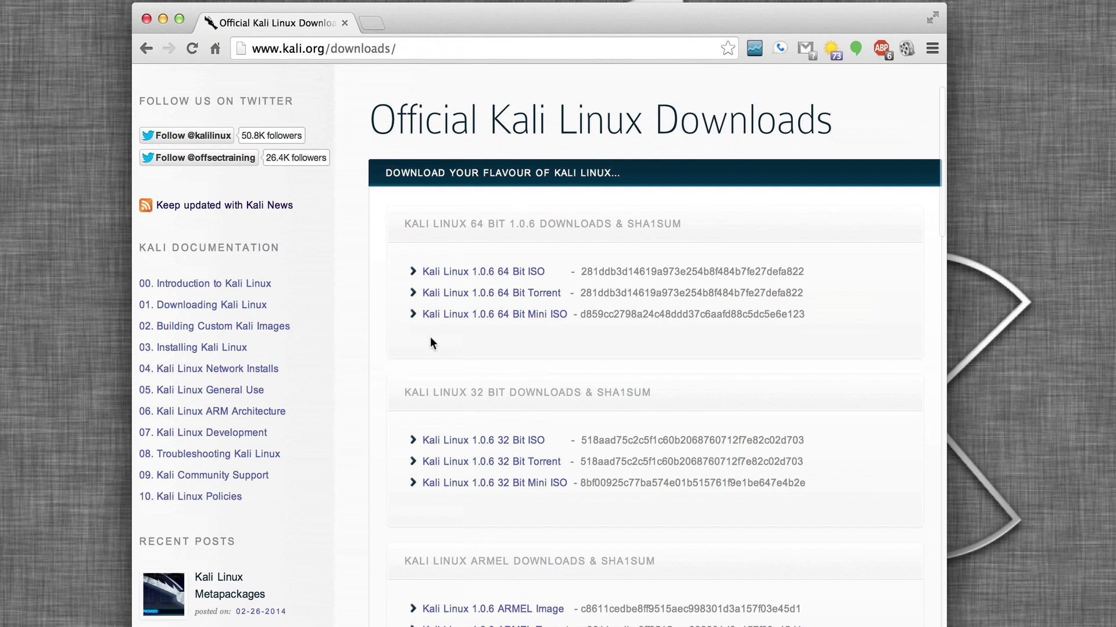
{"action": "left_click", "coordinate": [478, 294]}
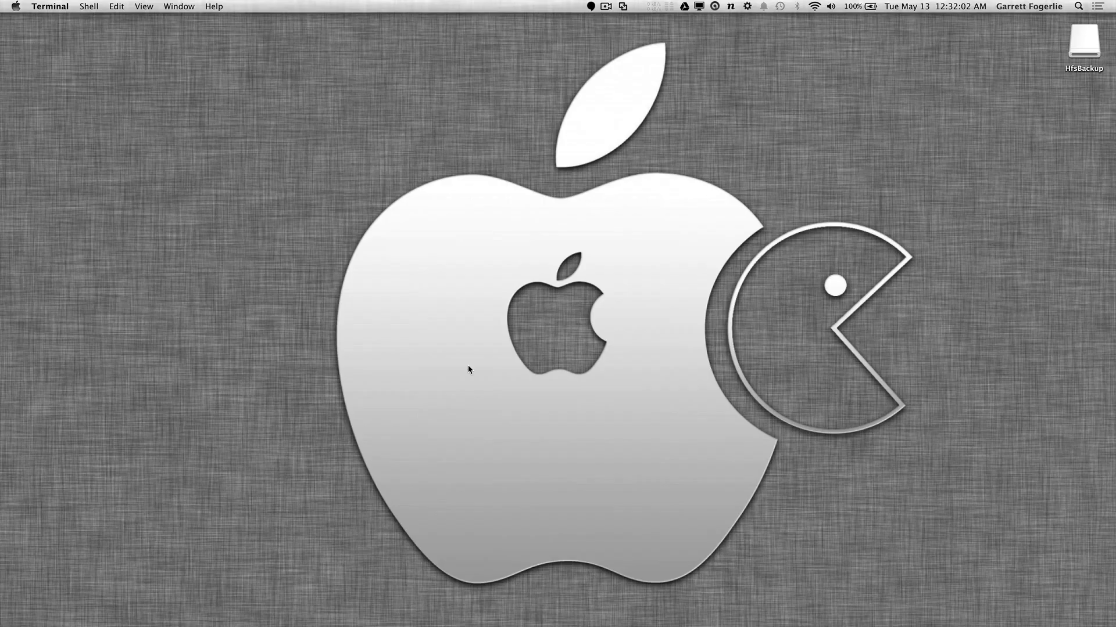
Launch VirtualBox from the Dock, centre its Manager window, and begin a new machine.
{"action": "mouse_move", "coordinate": [467, 626]}
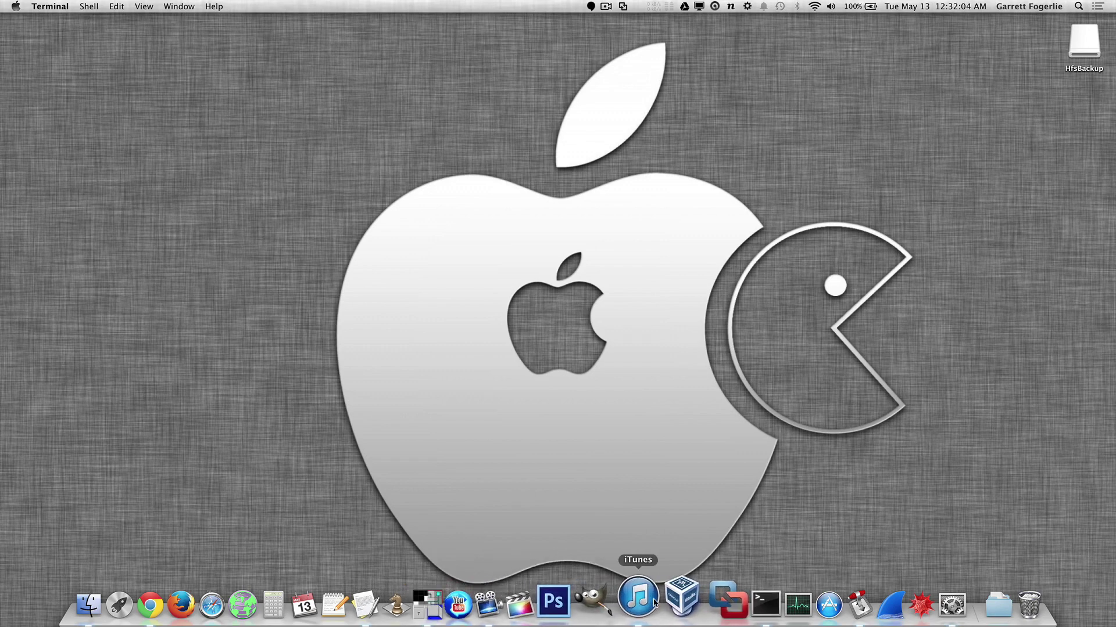
{"action": "left_click", "coordinate": [675, 604]}
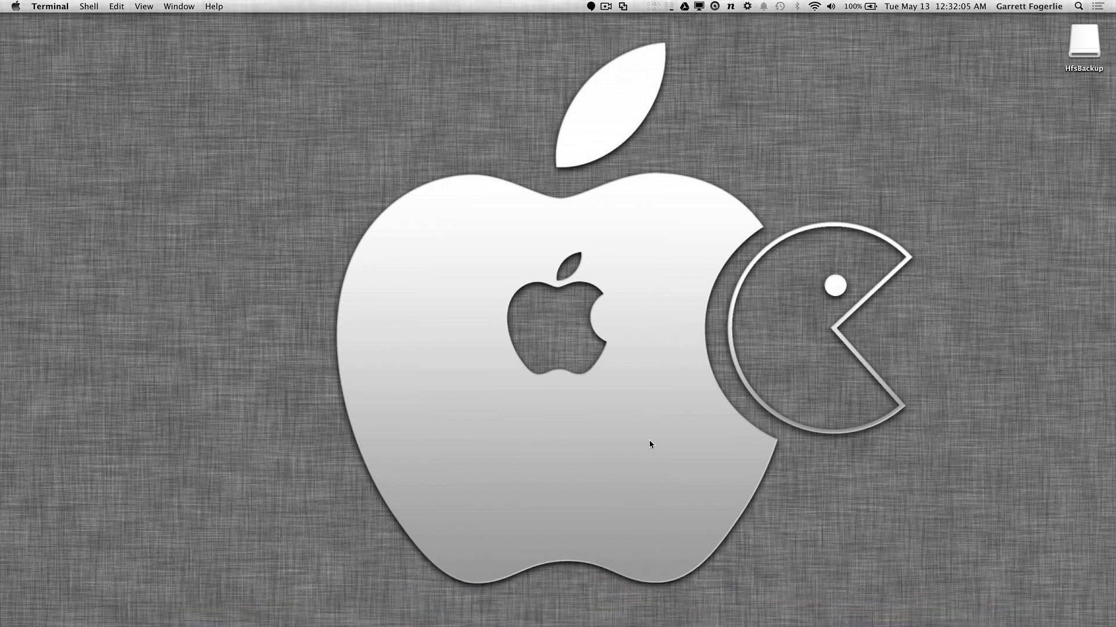
{"action": "left_click_drag", "start_coordinate": [335, 109], "coordinate": [636, 57]}
{"action": "left_click", "coordinate": [381, 76]}
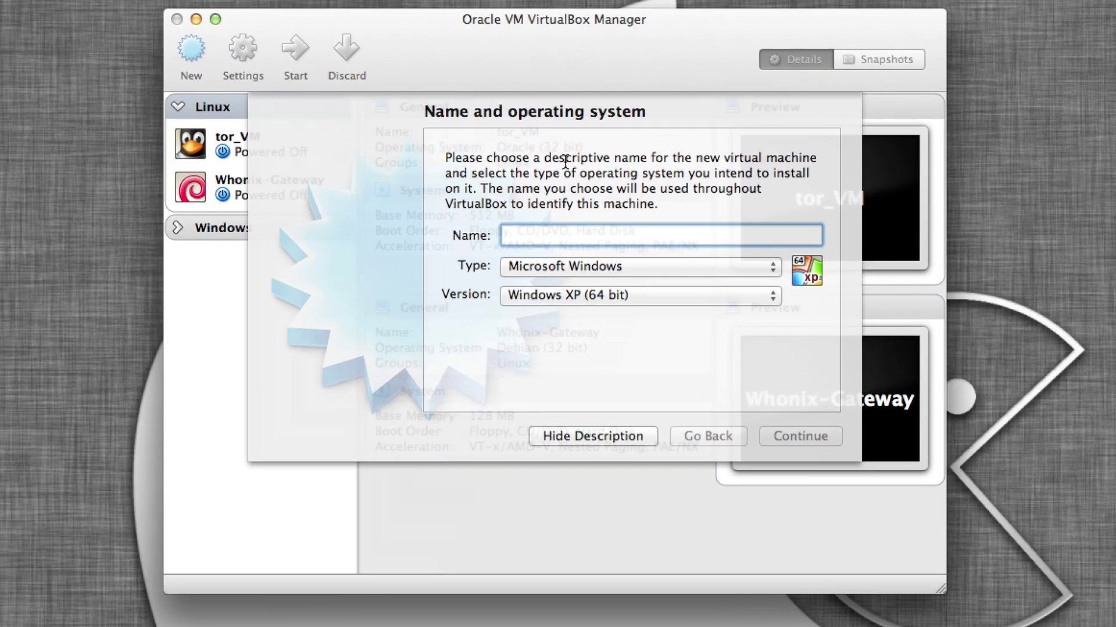
Name the machine Kali with type Linux and version Debian (64 bit), then continue.
{"action": "type", "text": "Kali"}
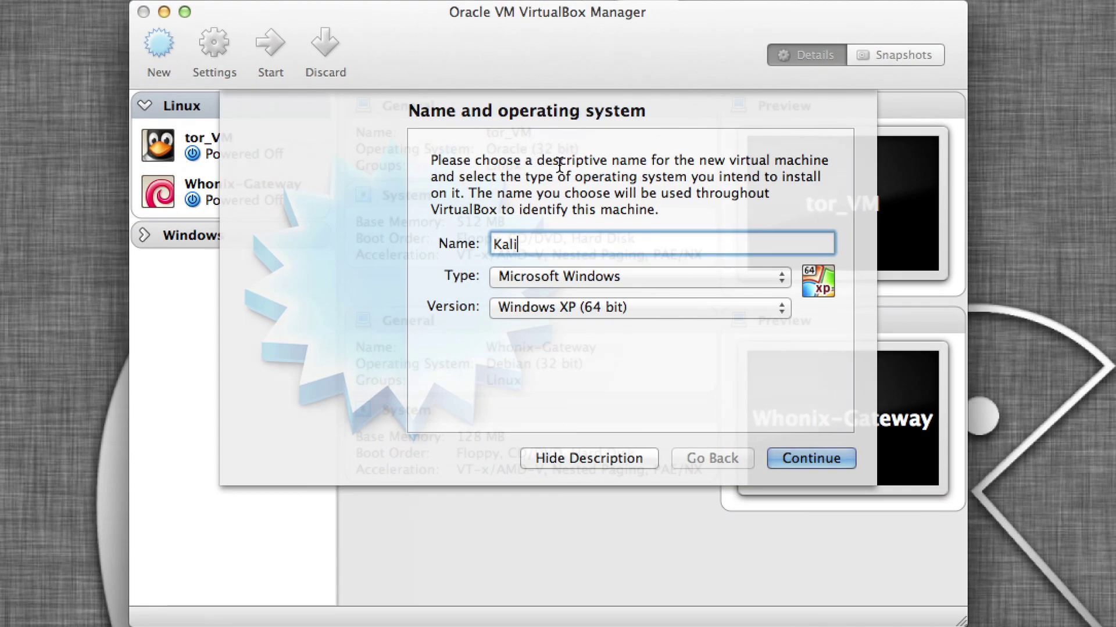
{"action": "left_click", "coordinate": [647, 284]}
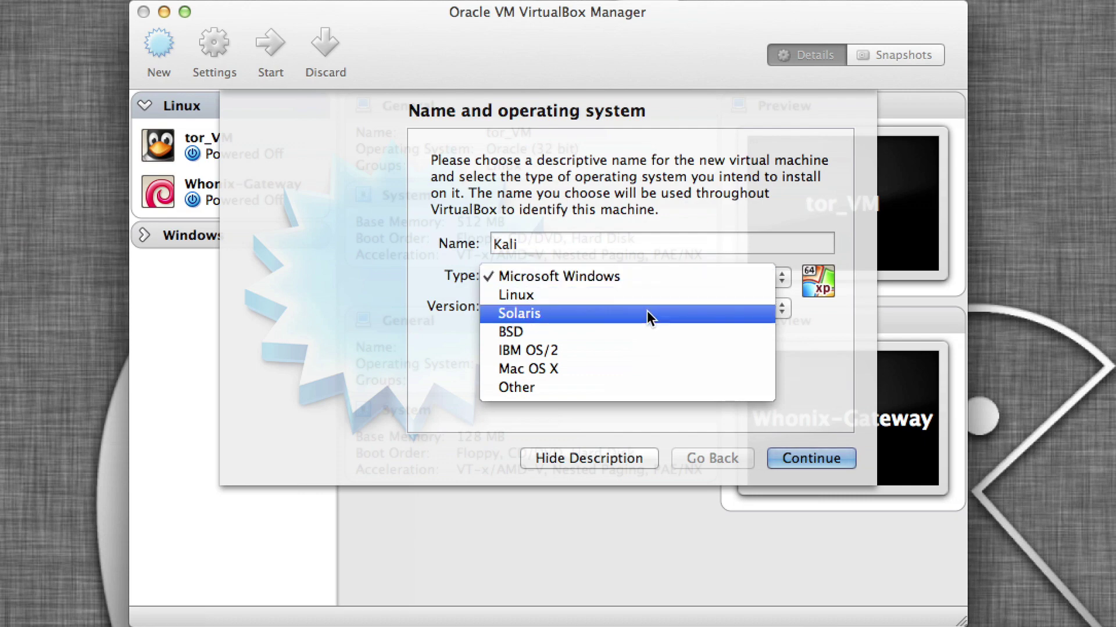
{"action": "left_click", "coordinate": [653, 298]}
{"action": "left_click", "coordinate": [654, 305]}
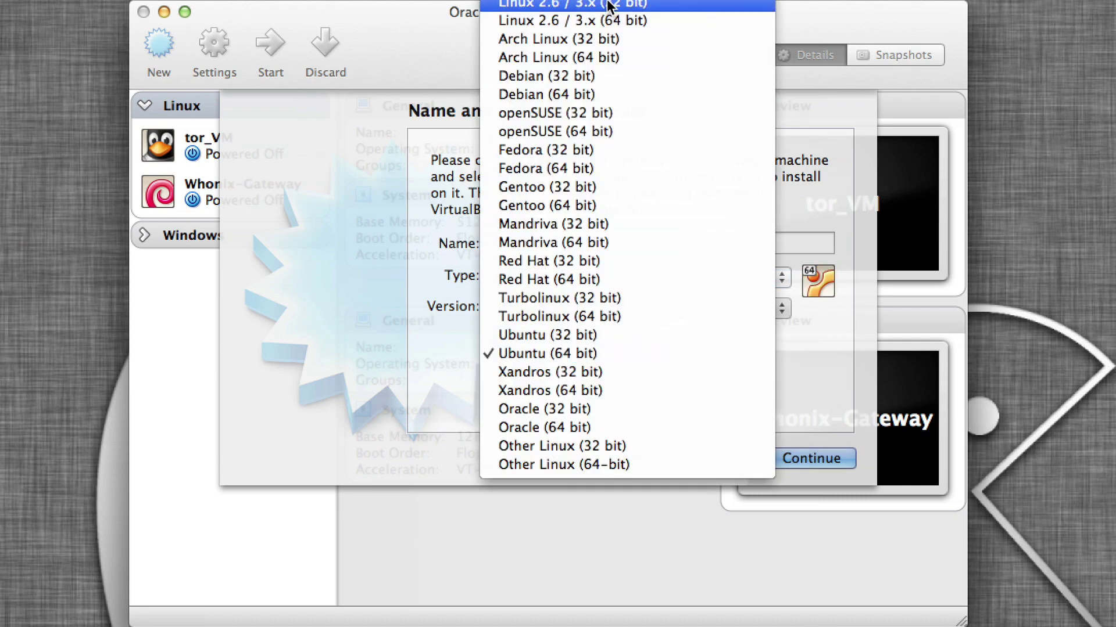
{"action": "left_click", "coordinate": [625, 20]}
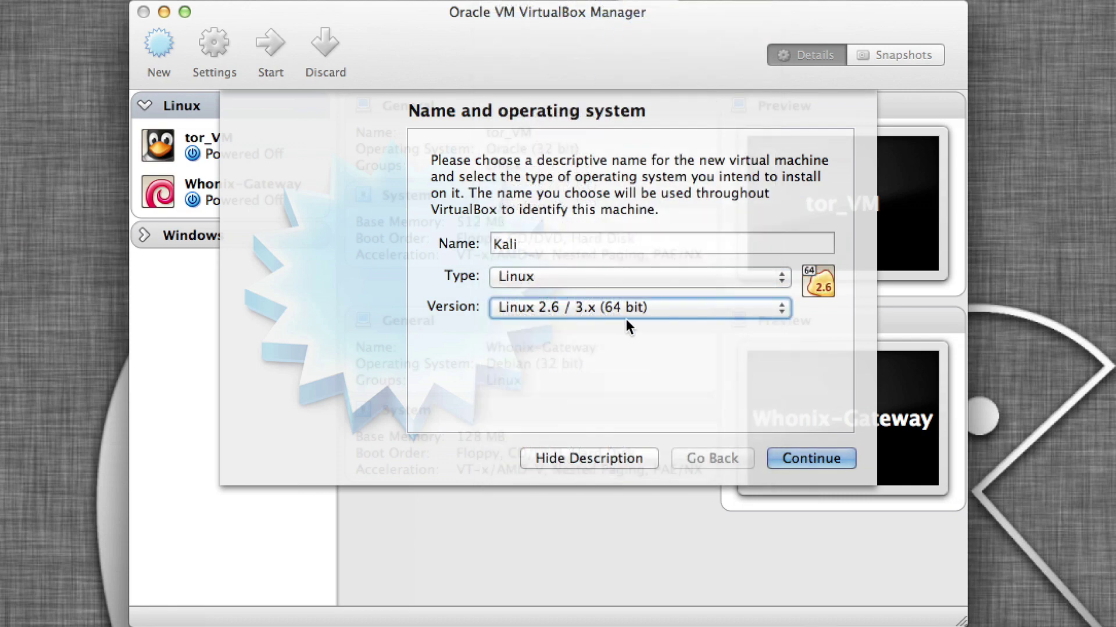
{"action": "left_click", "coordinate": [639, 305]}
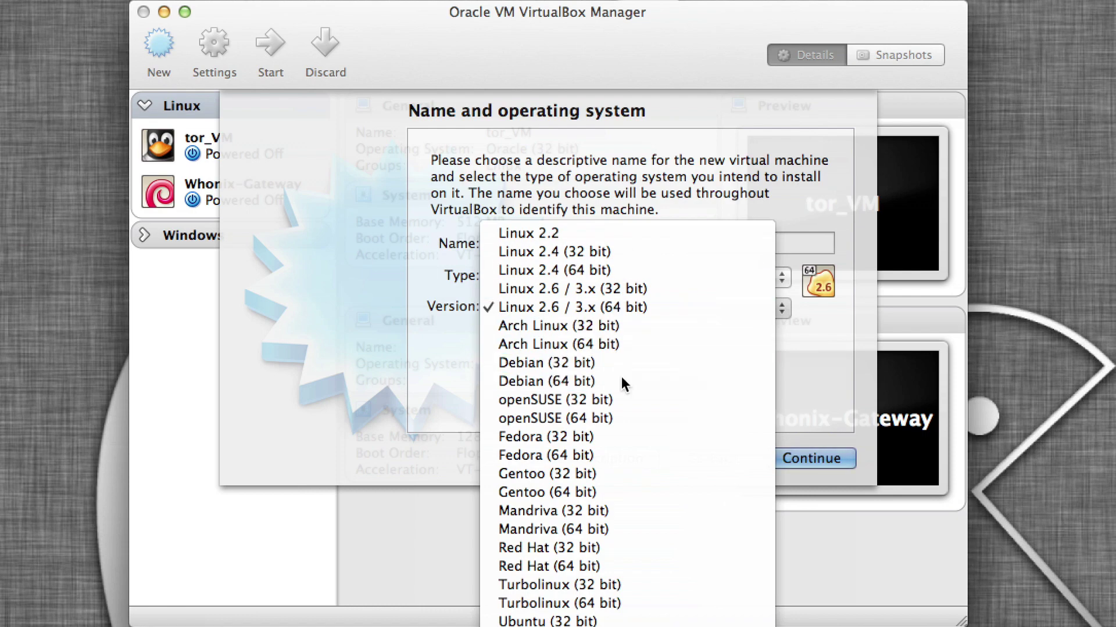
{"action": "left_click", "coordinate": [622, 379]}
{"action": "left_click", "coordinate": [818, 461]}
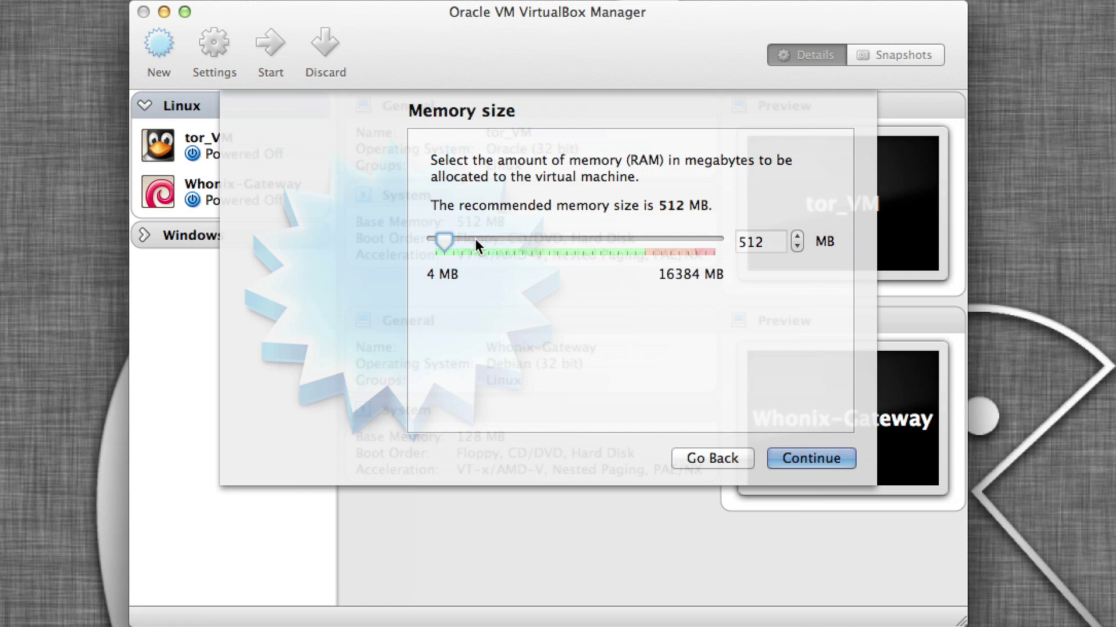
Drag the memory slider to 2048 MB and continue to the hard drive step.
{"action": "left_click_drag", "start_coordinate": [452, 241], "coordinate": [472, 241]}
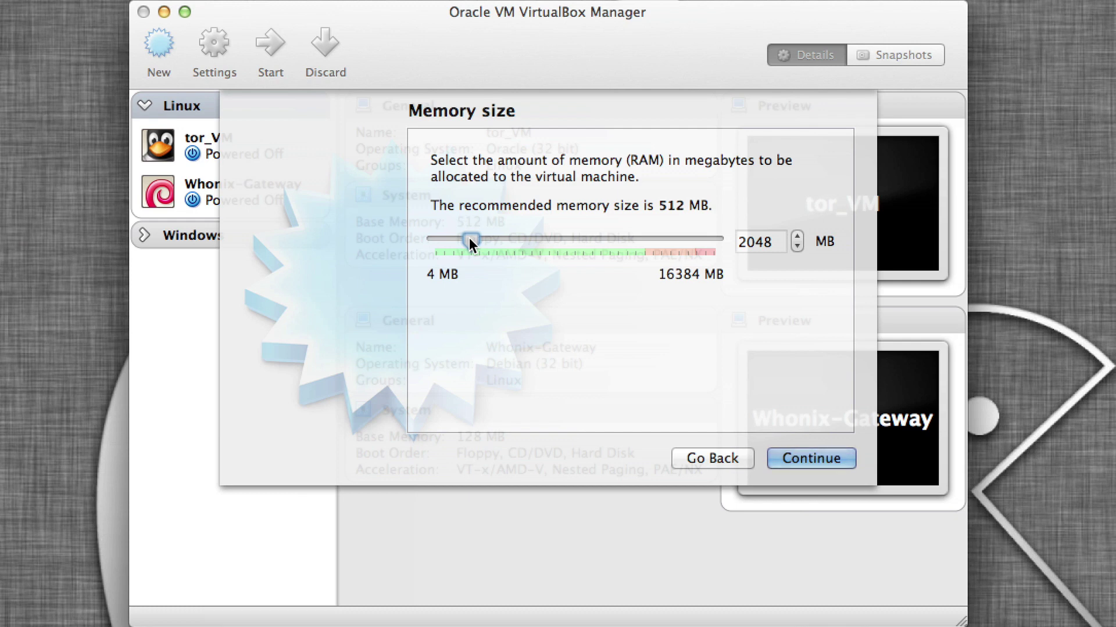
{"action": "left_click", "coordinate": [779, 453]}
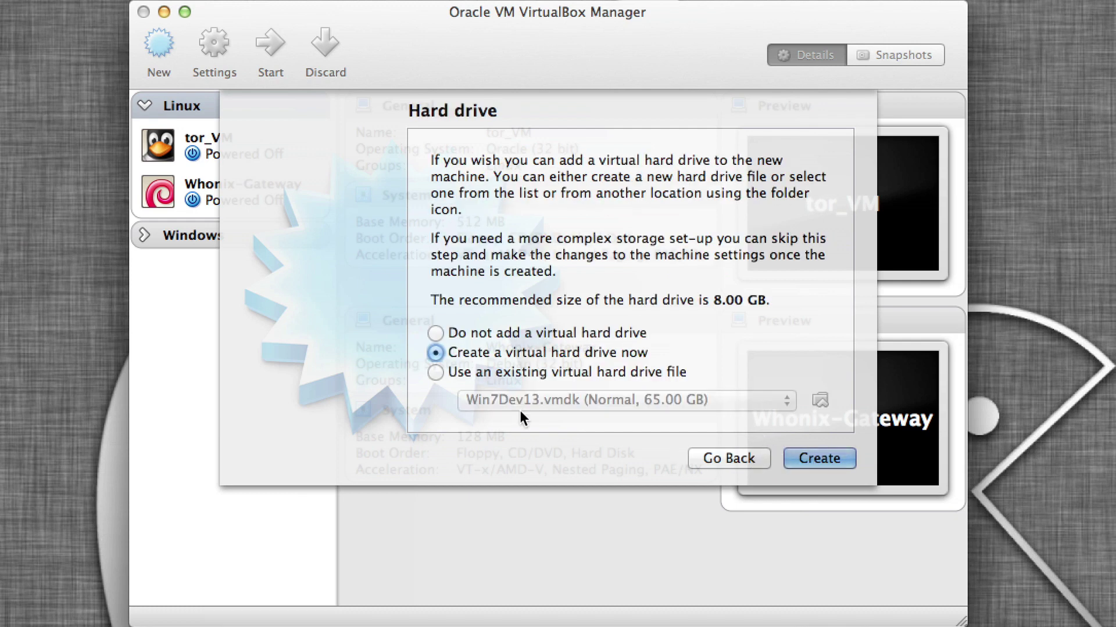
Create a new dynamically allocated VMDK virtual hard drive, continuing to the size step.
{"action": "left_click", "coordinate": [810, 459]}
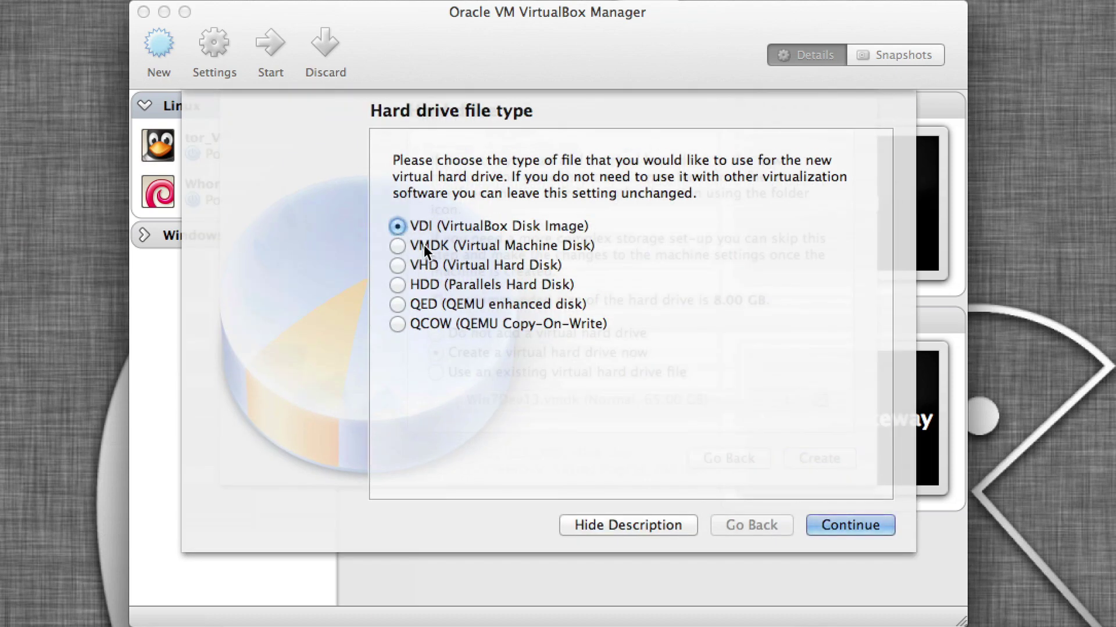
{"action": "left_click", "coordinate": [406, 245]}
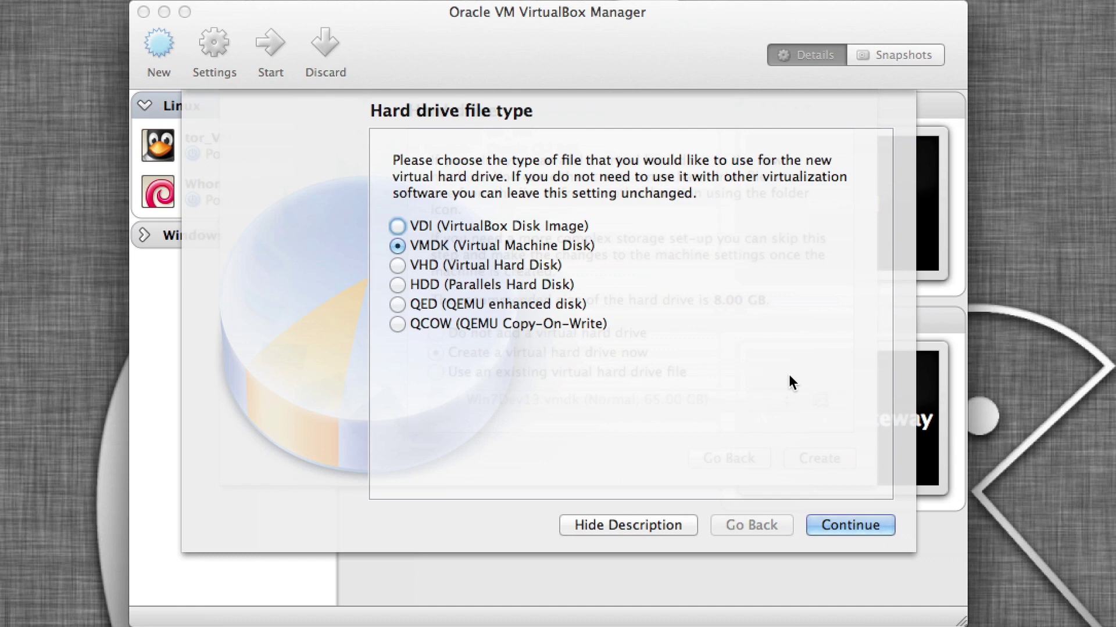
{"action": "left_click", "coordinate": [839, 522]}
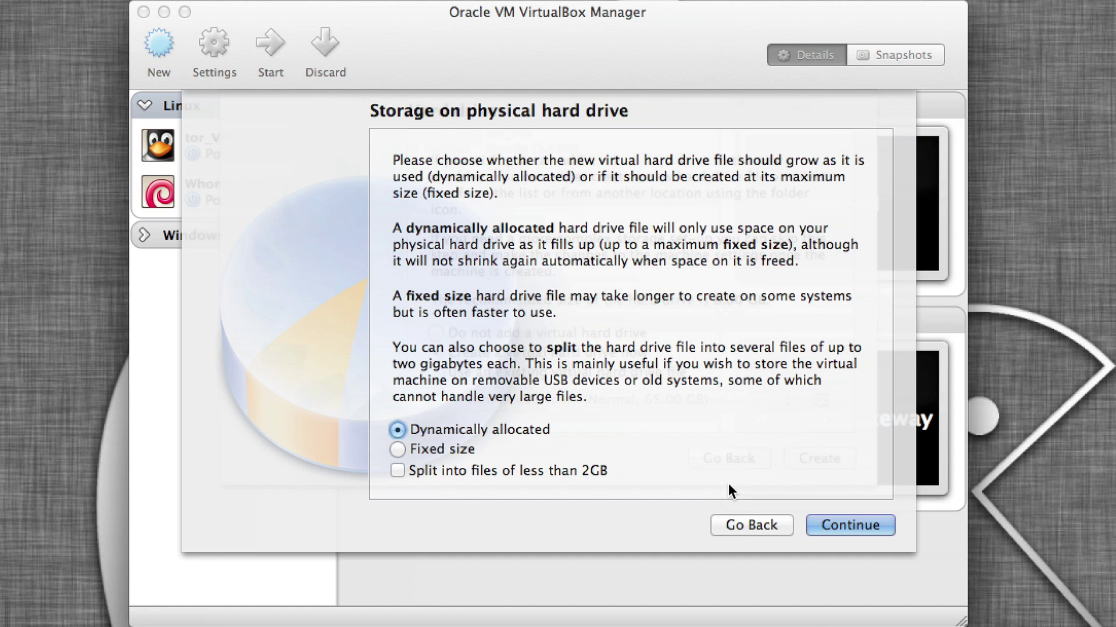
{"action": "left_click", "coordinate": [842, 526]}
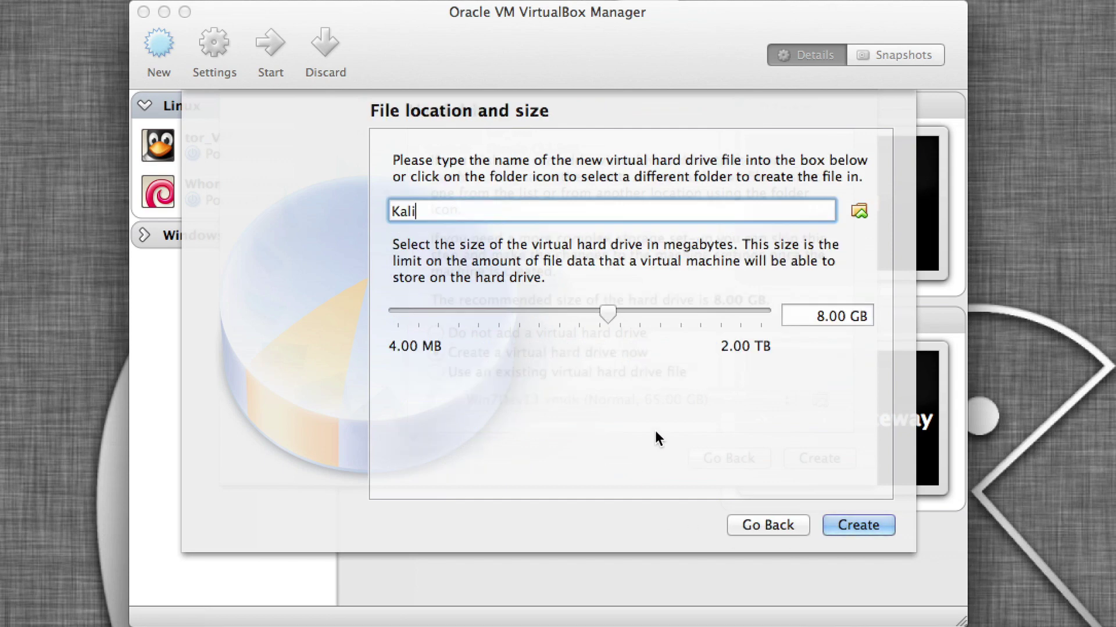
Change the Kali.vmdk disk size to 25.00 GB and create the machine.
{"action": "left_click_drag", "start_coordinate": [787, 316], "coordinate": [825, 316]}
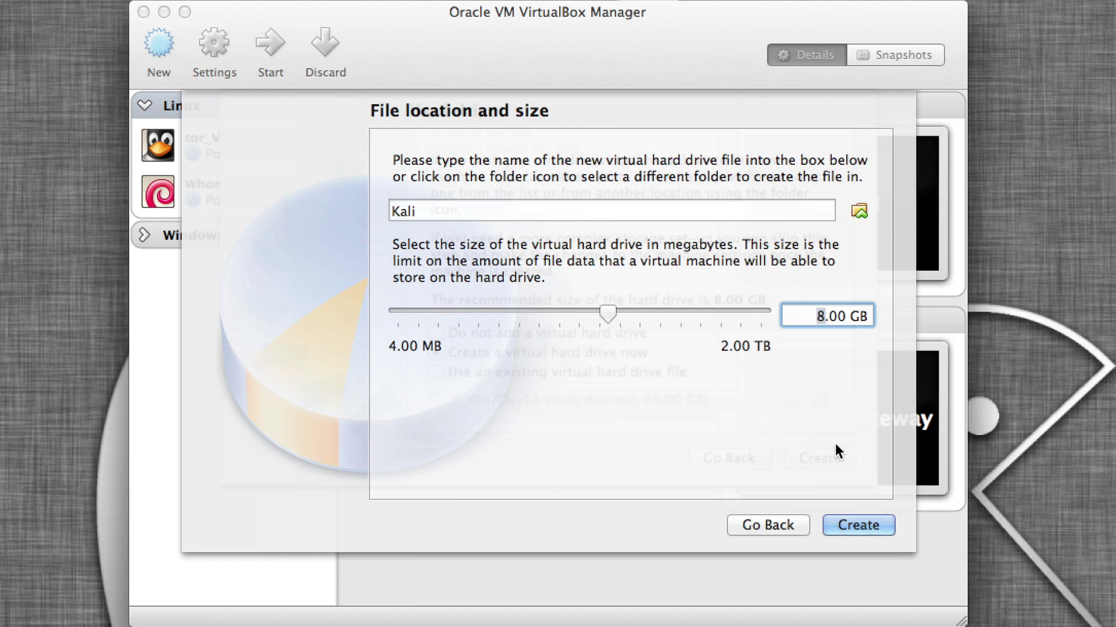
{"action": "type", "text": "20"}
{"action": "key", "text": "BackSpace"}
{"action": "type", "text": "5"}
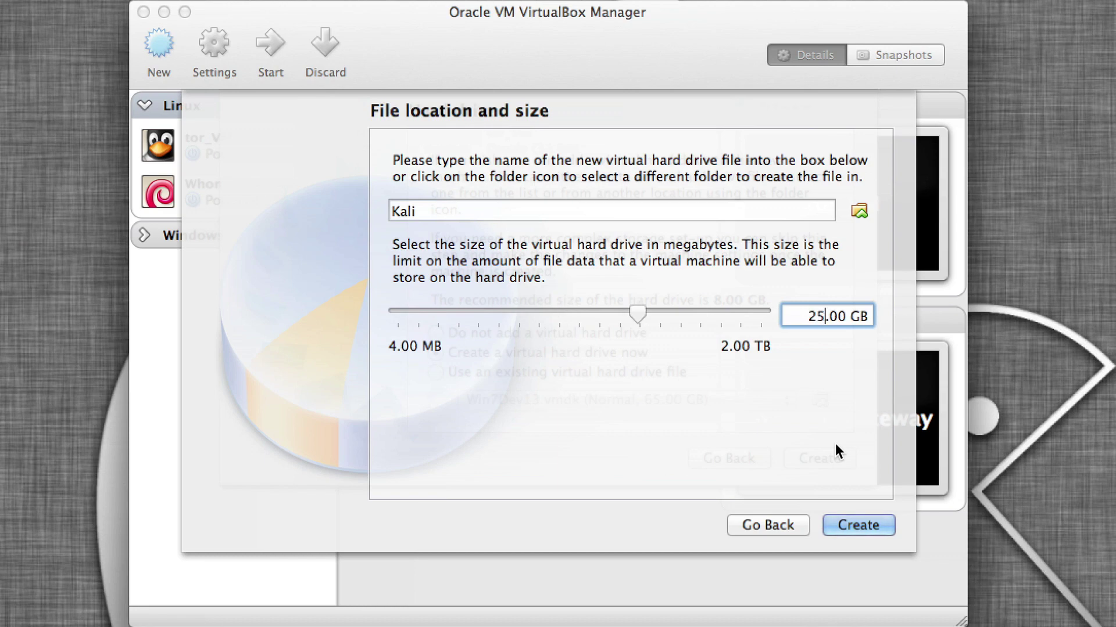
{"action": "left_click", "coordinate": [858, 525]}
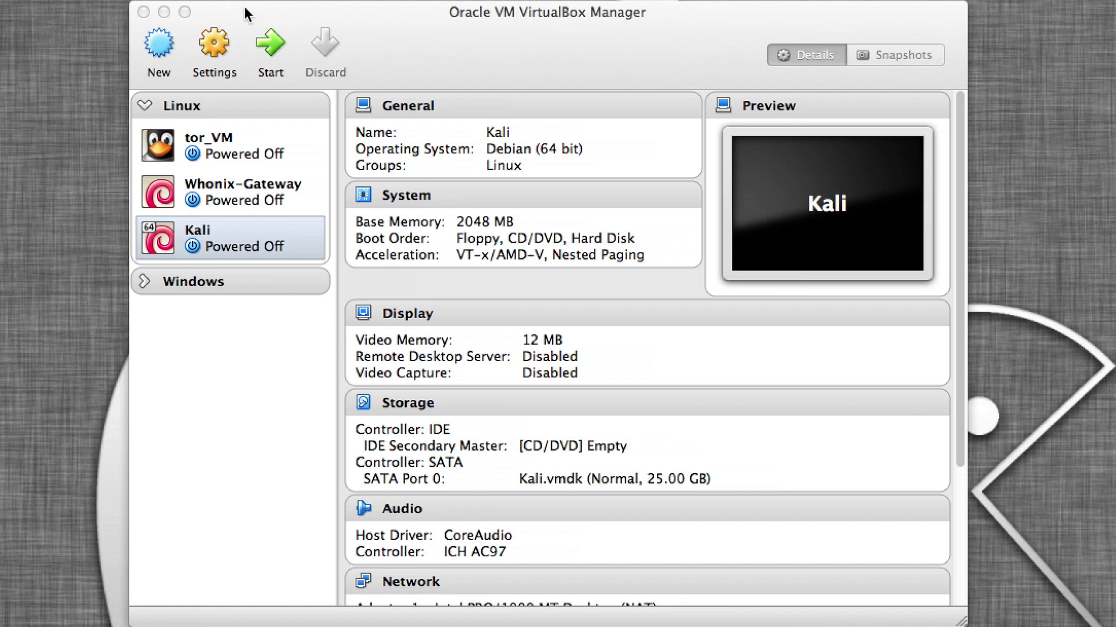
In Kali's General > Advanced settings, set Shared Clipboard and Drag'n'Drop to Bidirectional.
{"action": "left_click", "coordinate": [218, 39]}
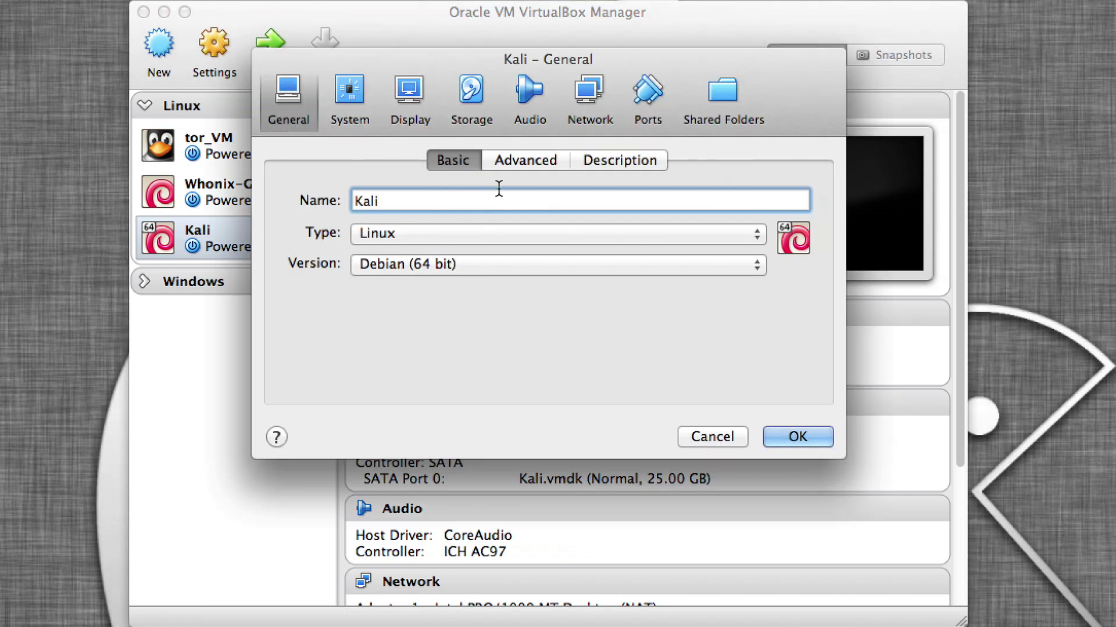
{"action": "left_click", "coordinate": [521, 164]}
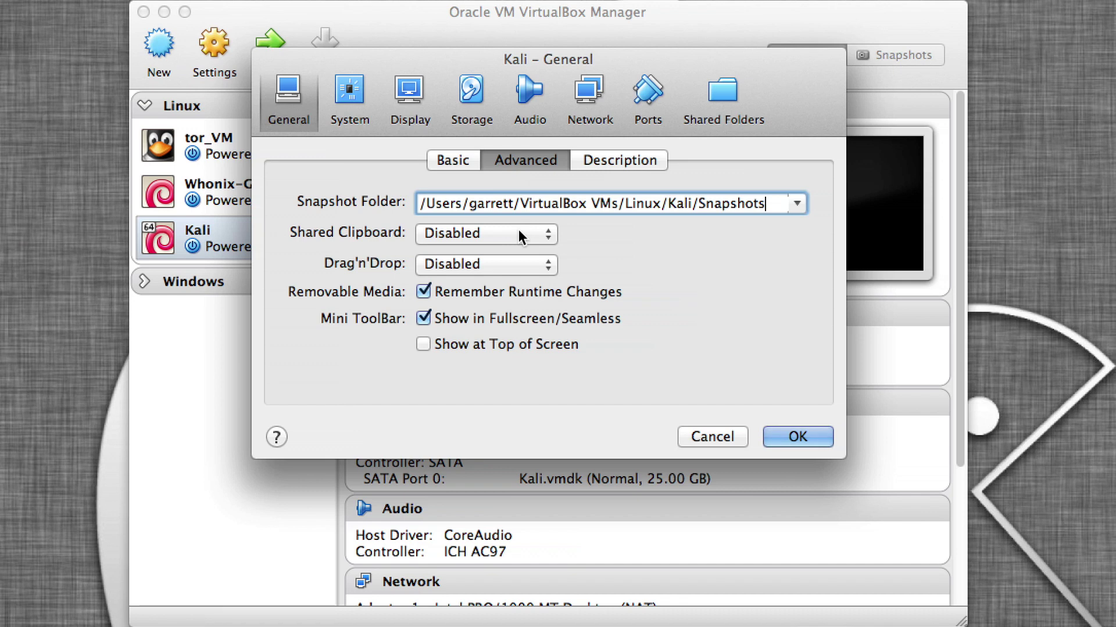
{"action": "left_click", "coordinate": [518, 229]}
{"action": "left_click", "coordinate": [519, 288]}
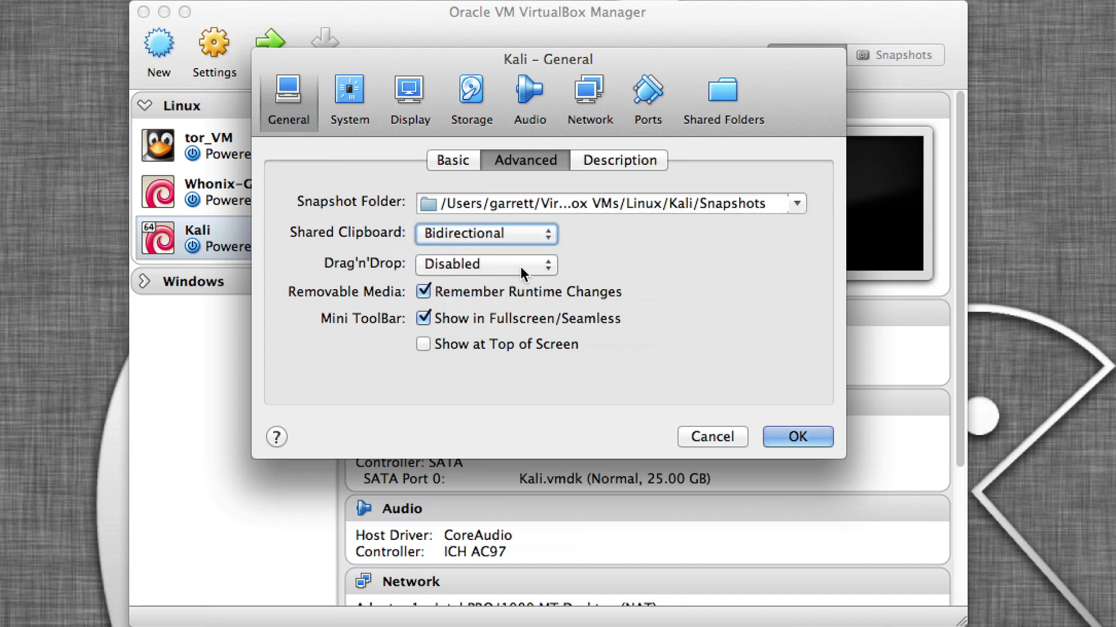
{"action": "left_click", "coordinate": [520, 266]}
{"action": "left_click", "coordinate": [520, 317]}
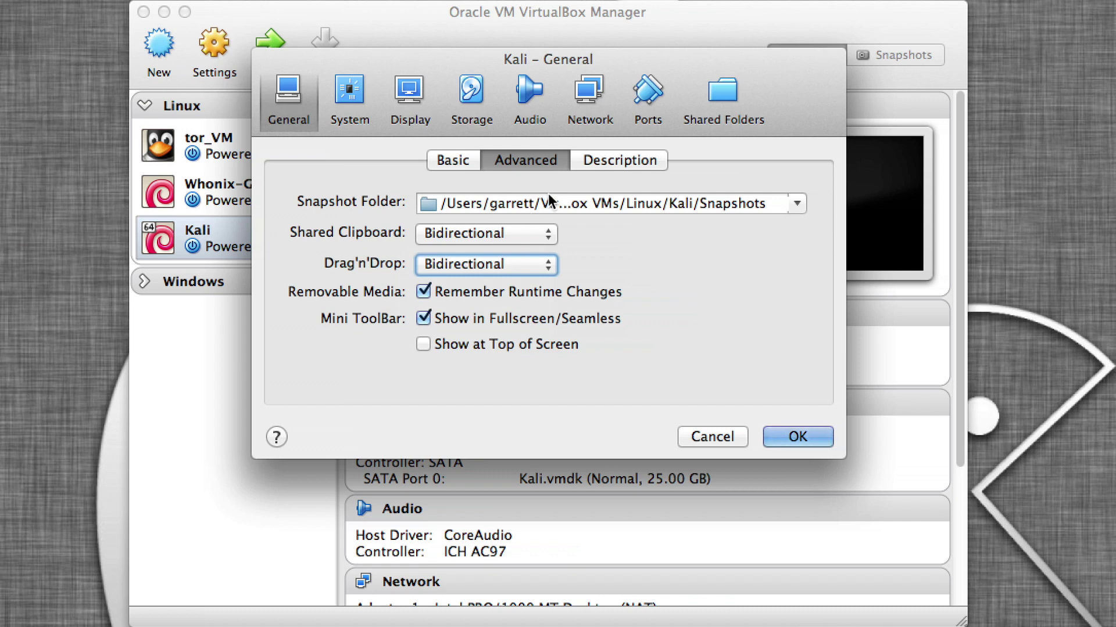
{"action": "left_click", "coordinate": [611, 161]}
{"action": "left_click", "coordinate": [333, 91]}
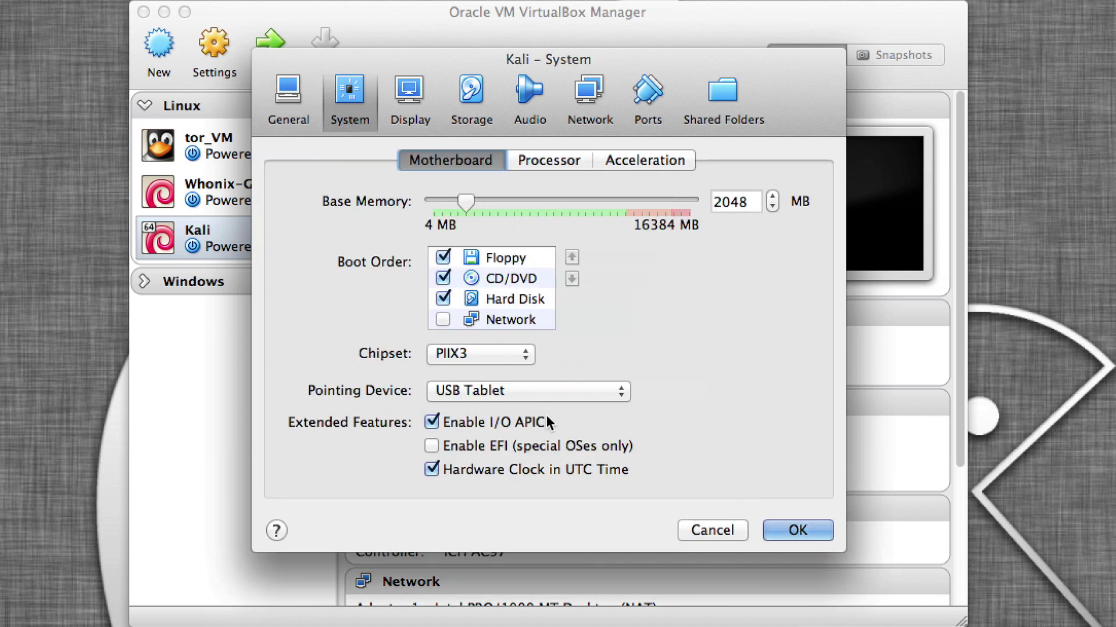
Tick Enable PAE/NX on the Processor tab of Kali's System settings.
{"action": "left_click", "coordinate": [535, 158]}
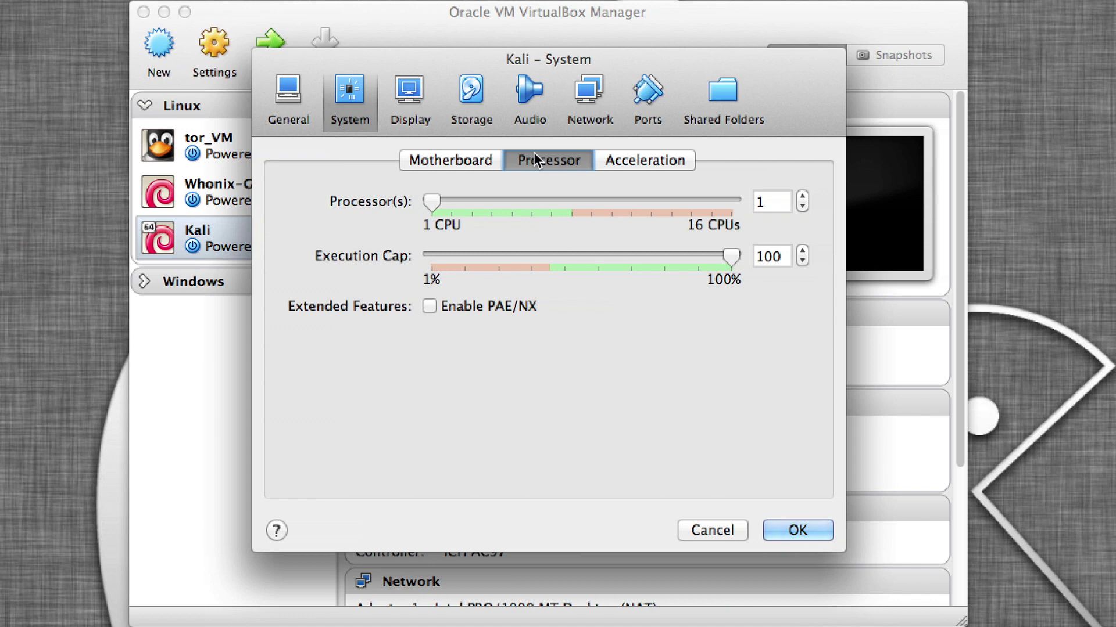
{"action": "left_click", "coordinate": [429, 306]}
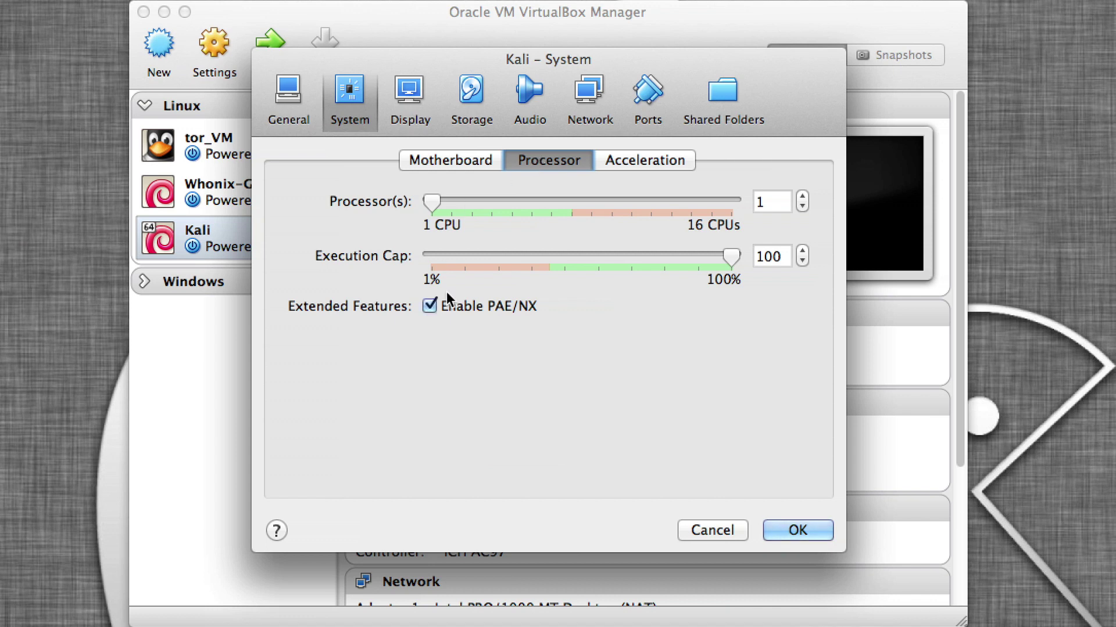
{"action": "left_click", "coordinate": [626, 163]}
{"action": "left_click", "coordinate": [400, 86]}
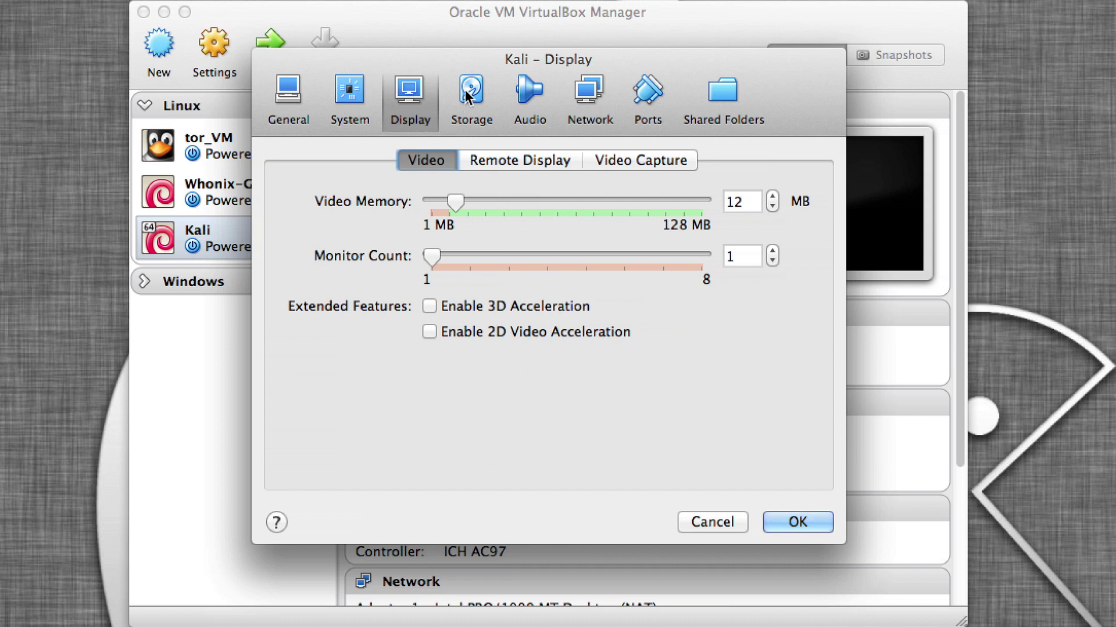
Bridge Adapter 1 to en0 Wi-Fi, regenerate its MAC address, and save the settings.
{"action": "left_click", "coordinate": [589, 99]}
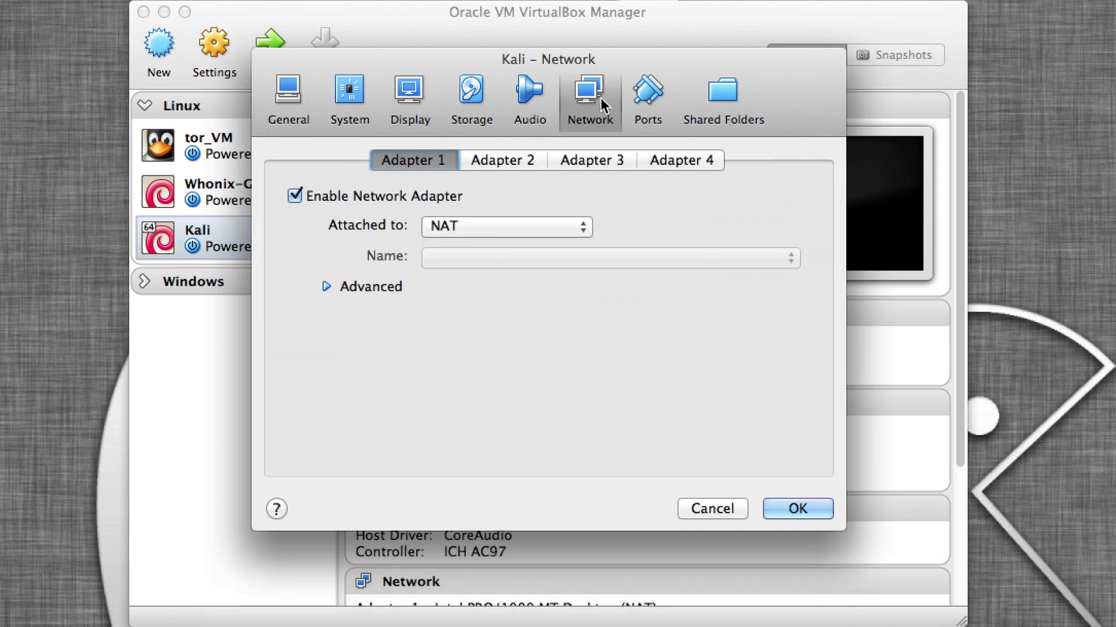
{"action": "left_click", "coordinate": [459, 224]}
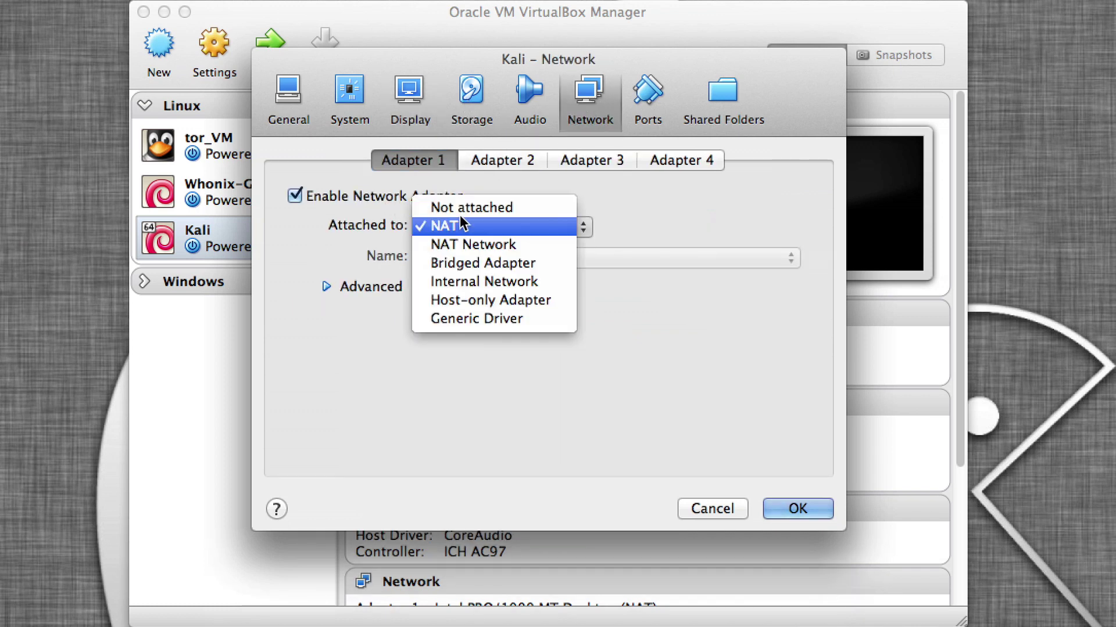
{"action": "left_click", "coordinate": [476, 263]}
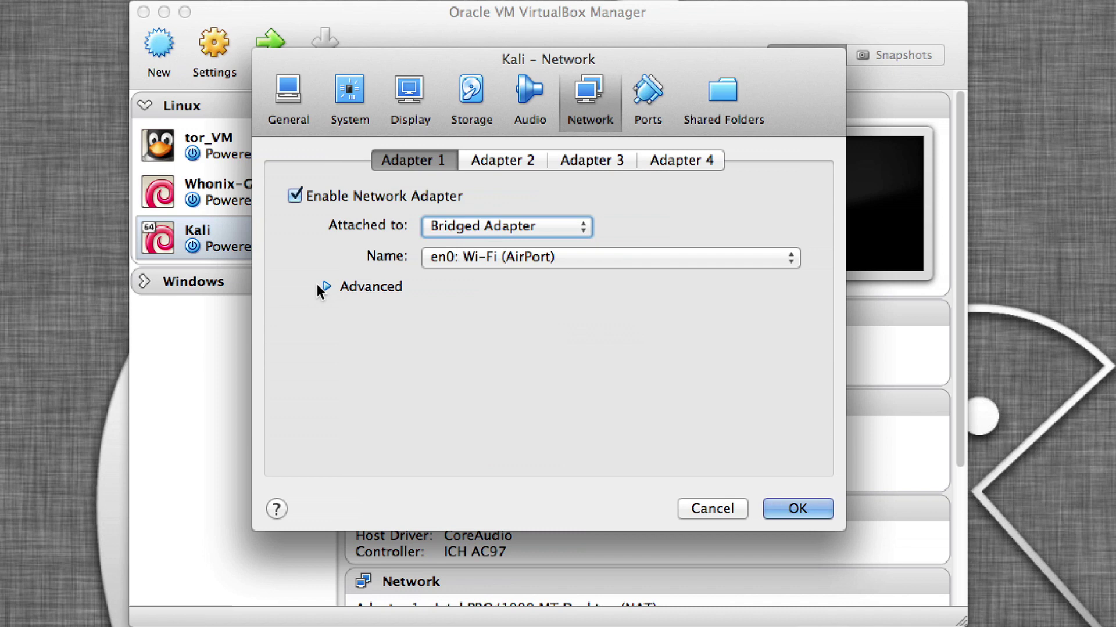
{"action": "left_click", "coordinate": [318, 285]}
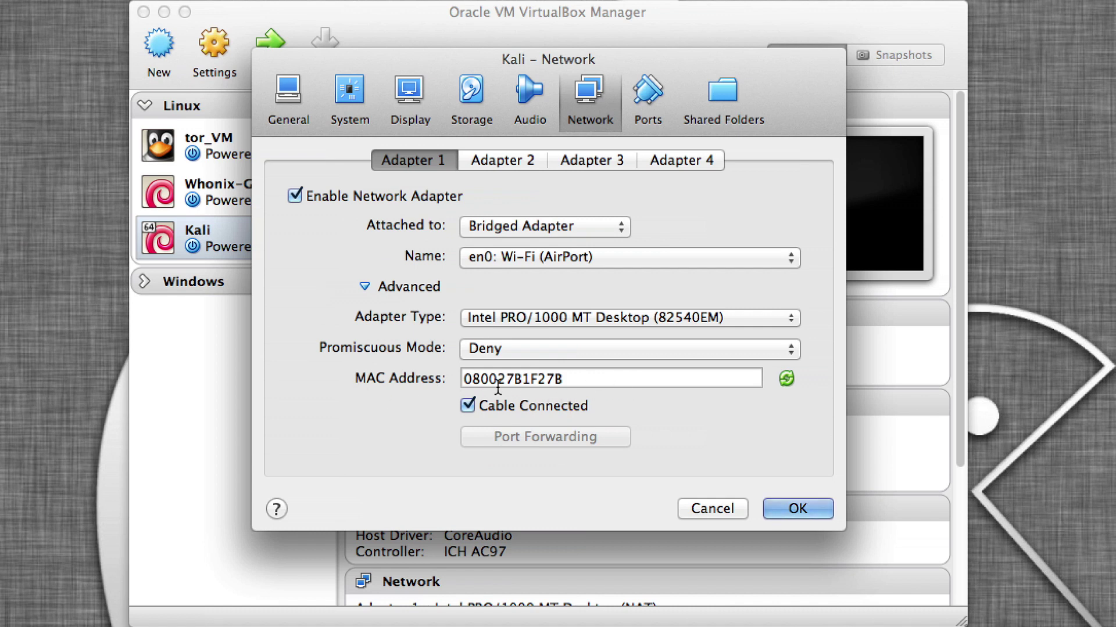
{"action": "left_click", "coordinate": [786, 379]}
{"action": "left_click", "coordinate": [786, 379]}
{"action": "left_click", "coordinate": [790, 509]}
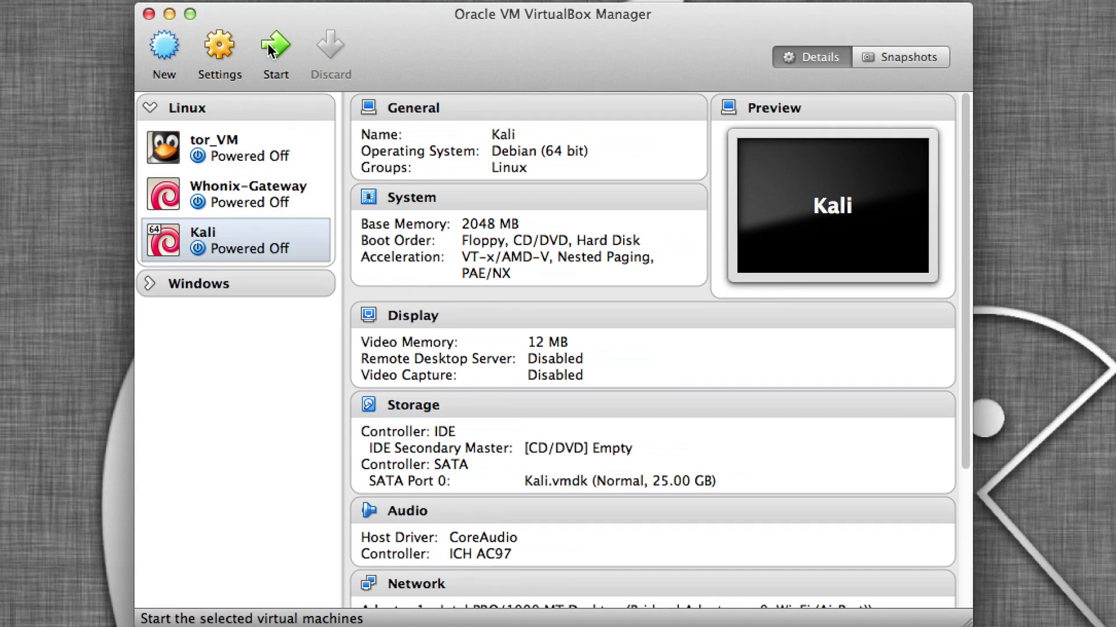
Start the Kali VM booting from the kali-linux-1.0.6-amd64.iso image.
{"action": "left_click", "coordinate": [268, 44]}
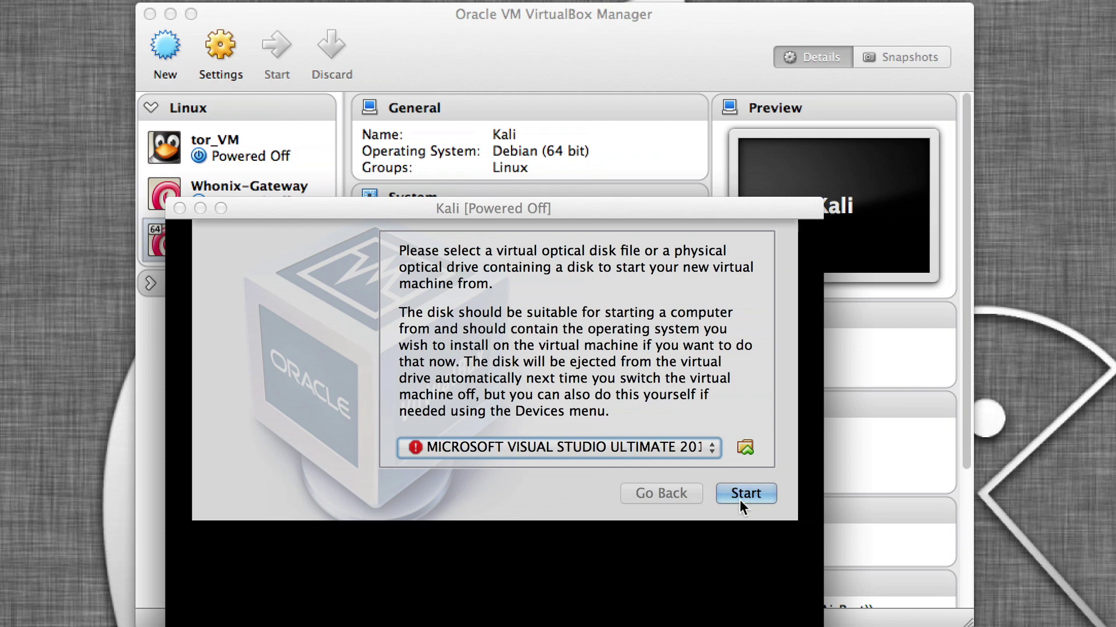
{"action": "left_click", "coordinate": [745, 447]}
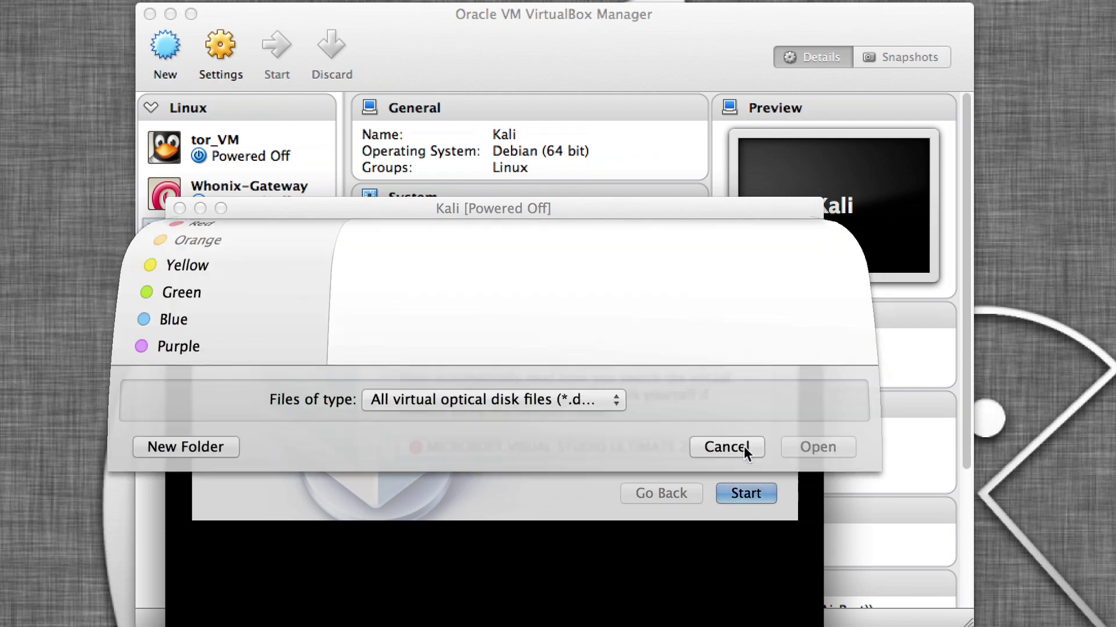
{"action": "left_click", "coordinate": [422, 323]}
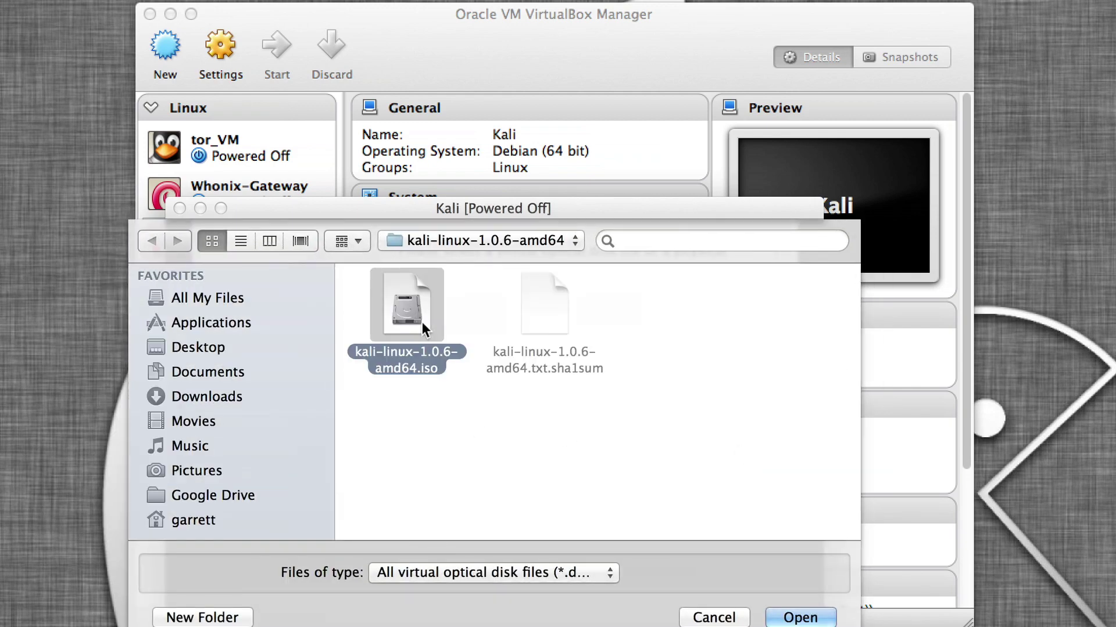
{"action": "left_click", "coordinate": [800, 617]}
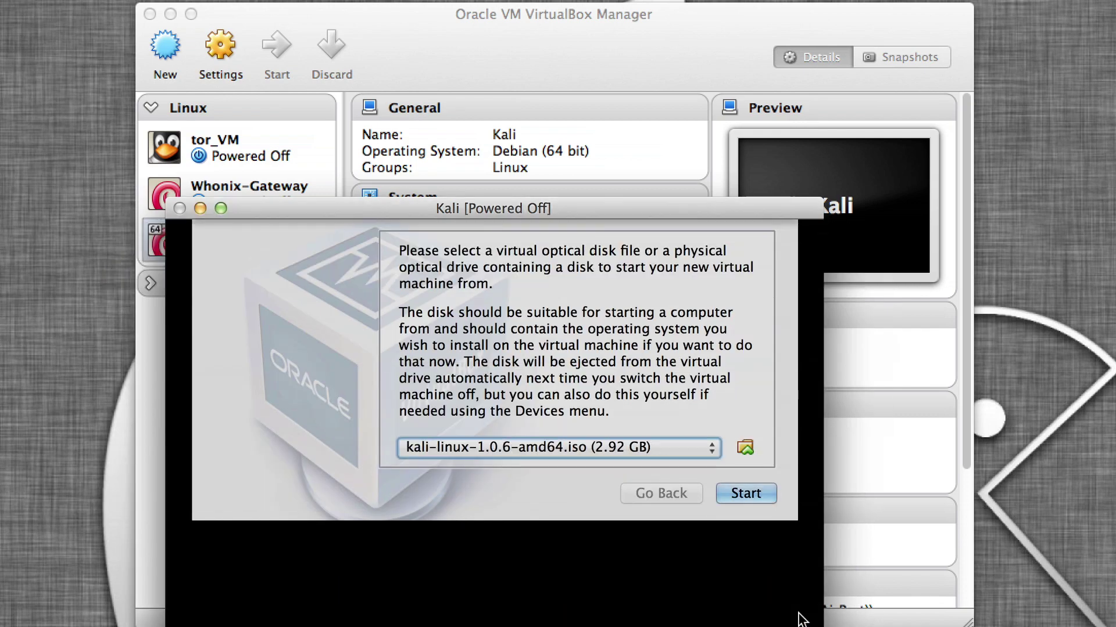
{"action": "left_click", "coordinate": [763, 491]}
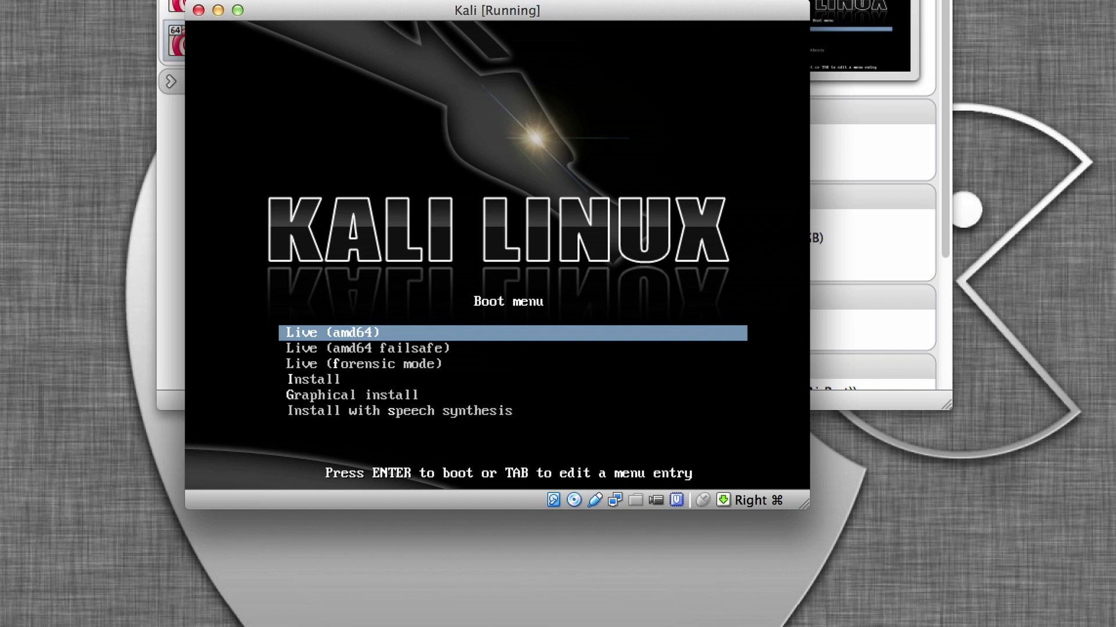
Boot Graphical install and accept the default language, United States location and keyboard layout.
{"action": "key", "text": "Down"}
{"action": "key", "text": "Down"}
{"action": "key", "text": "Down"}
{"action": "key", "text": "Down"}
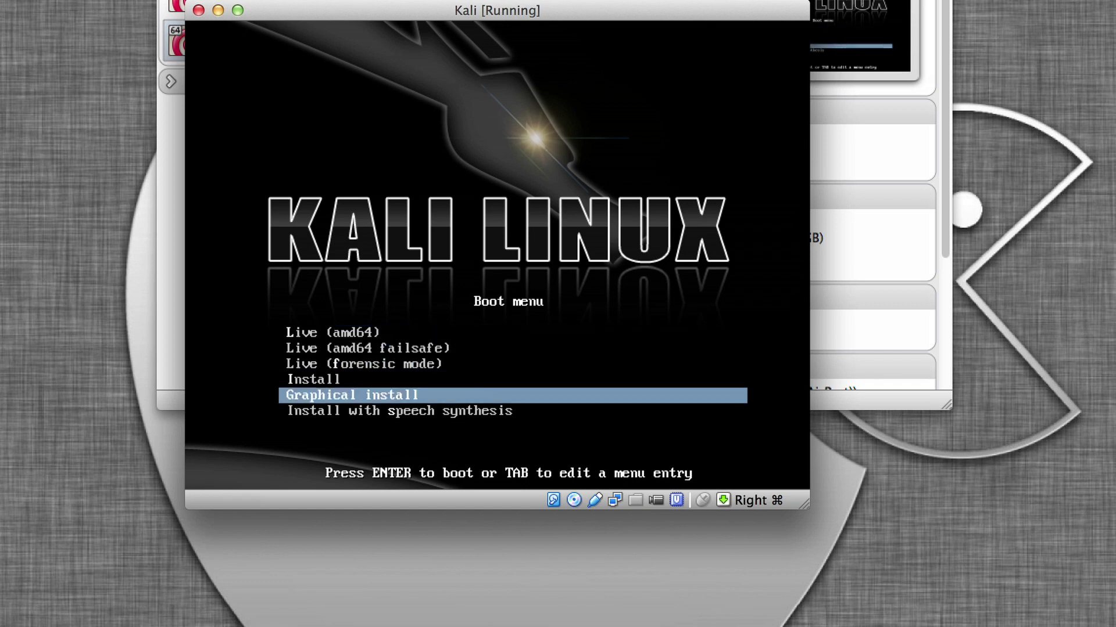
{"action": "key", "text": "Return"}
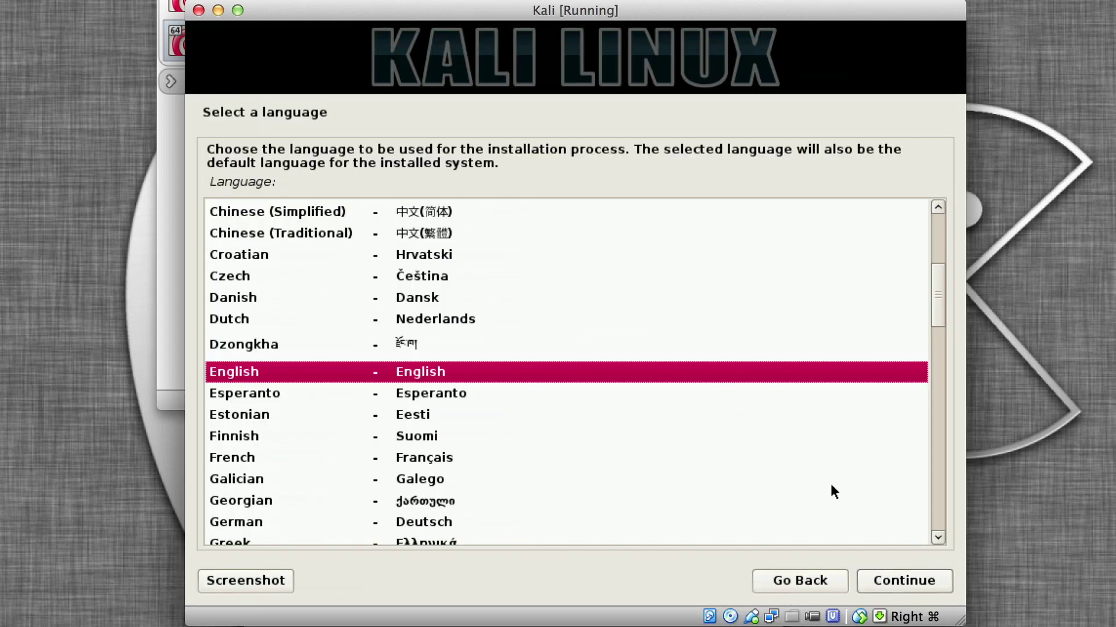
{"action": "left_click", "coordinate": [895, 579]}
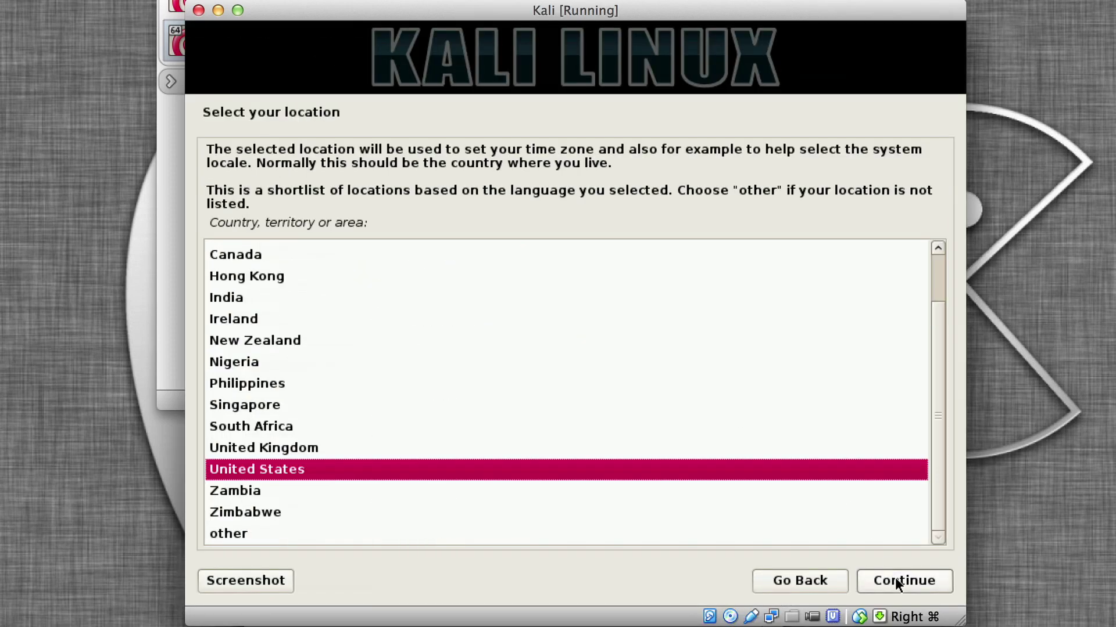
{"action": "left_click", "coordinate": [895, 579]}
{"action": "left_click", "coordinate": [895, 578]}
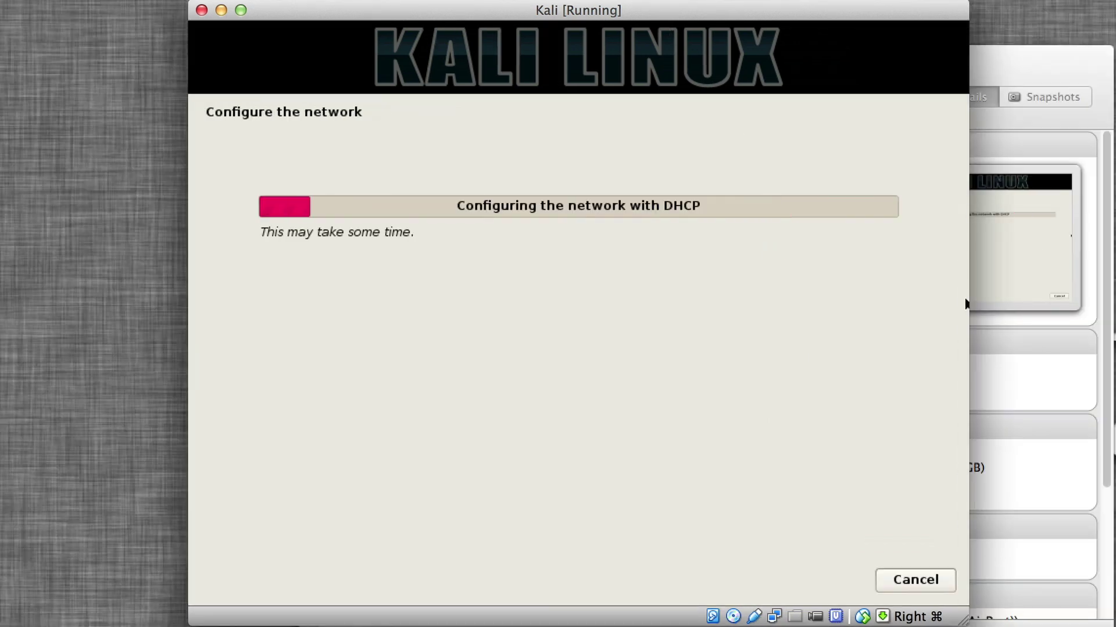
Accept the hostname, domain name, root password and time zone to reach partitioning.
{"action": "left_click", "coordinate": [907, 580]}
{"action": "left_click", "coordinate": [908, 579]}
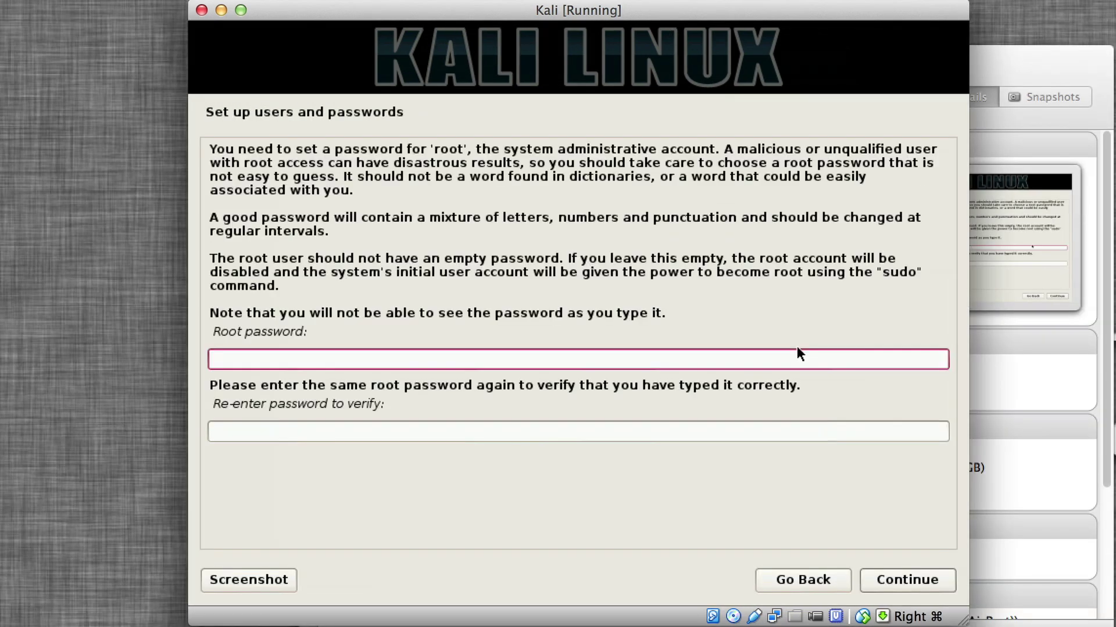
{"action": "left_click", "coordinate": [907, 579]}
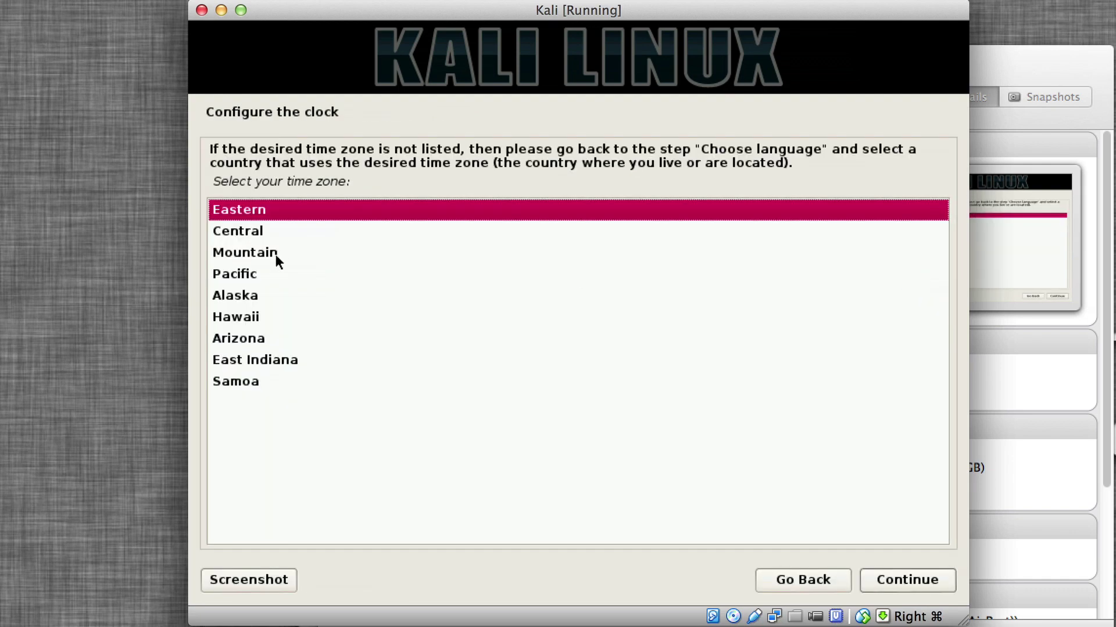
{"action": "left_click", "coordinate": [274, 253]}
{"action": "left_click", "coordinate": [906, 581]}
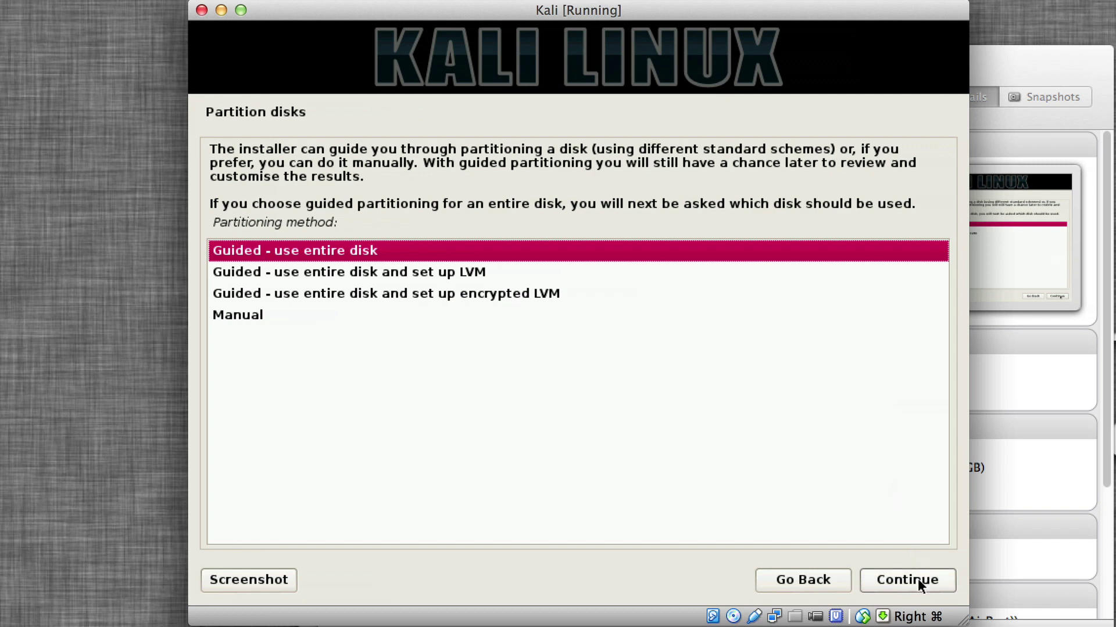
Choose guided encrypted-LVM partitioning of the whole virtual disk with the default scheme, and write the changes.
{"action": "left_click", "coordinate": [544, 294]}
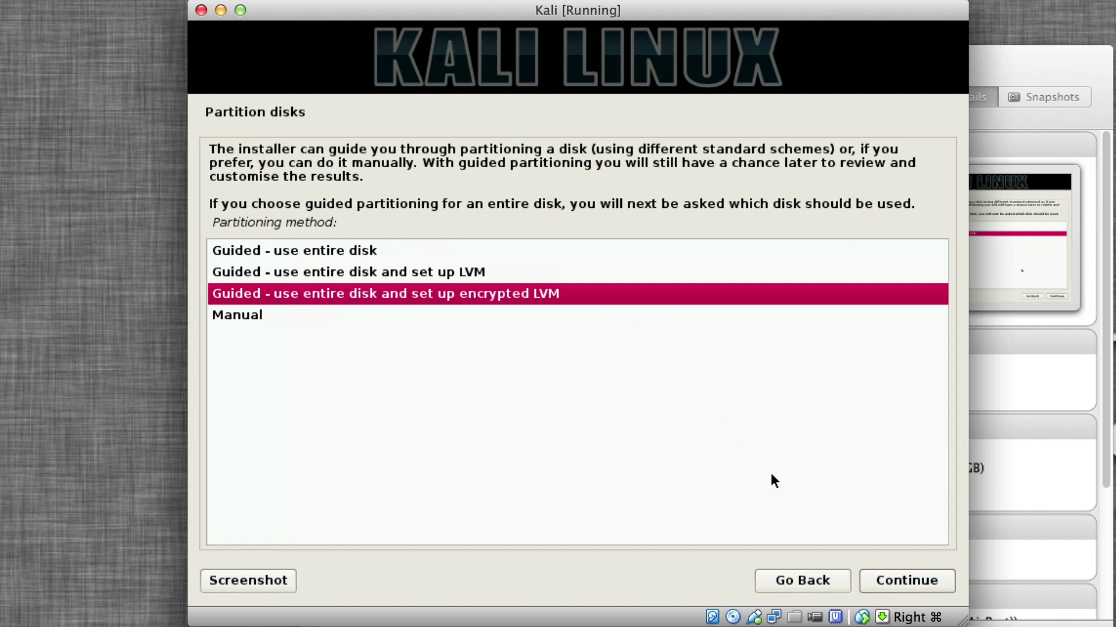
{"action": "left_click", "coordinate": [874, 579]}
{"action": "left_click", "coordinate": [905, 584]}
{"action": "left_click", "coordinate": [905, 583]}
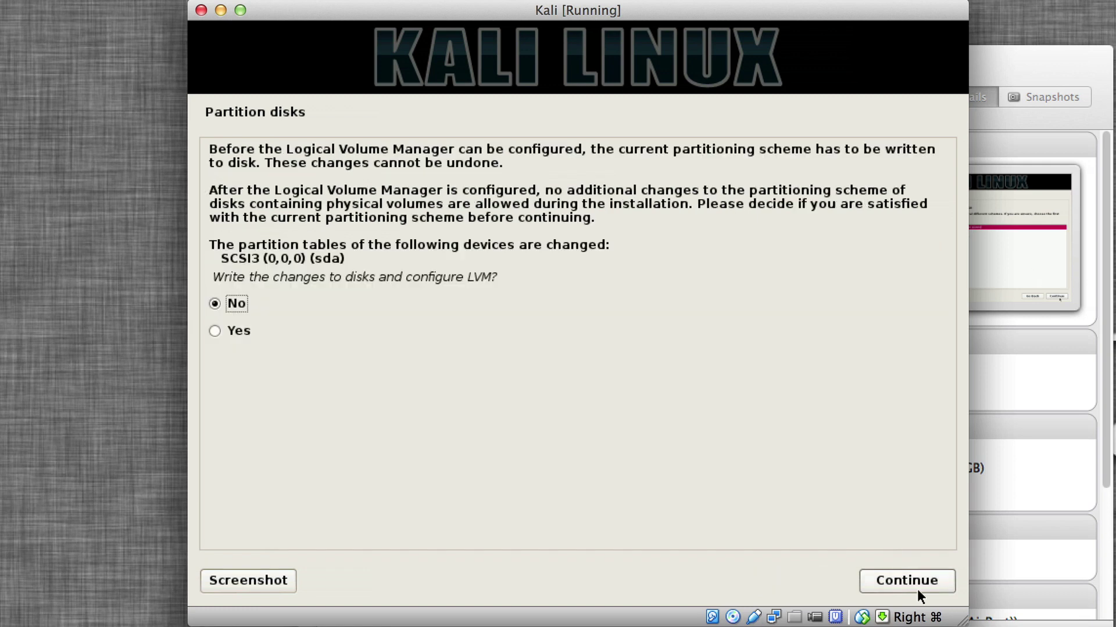
{"action": "key", "text": "Down"}
{"action": "key", "text": "Return"}
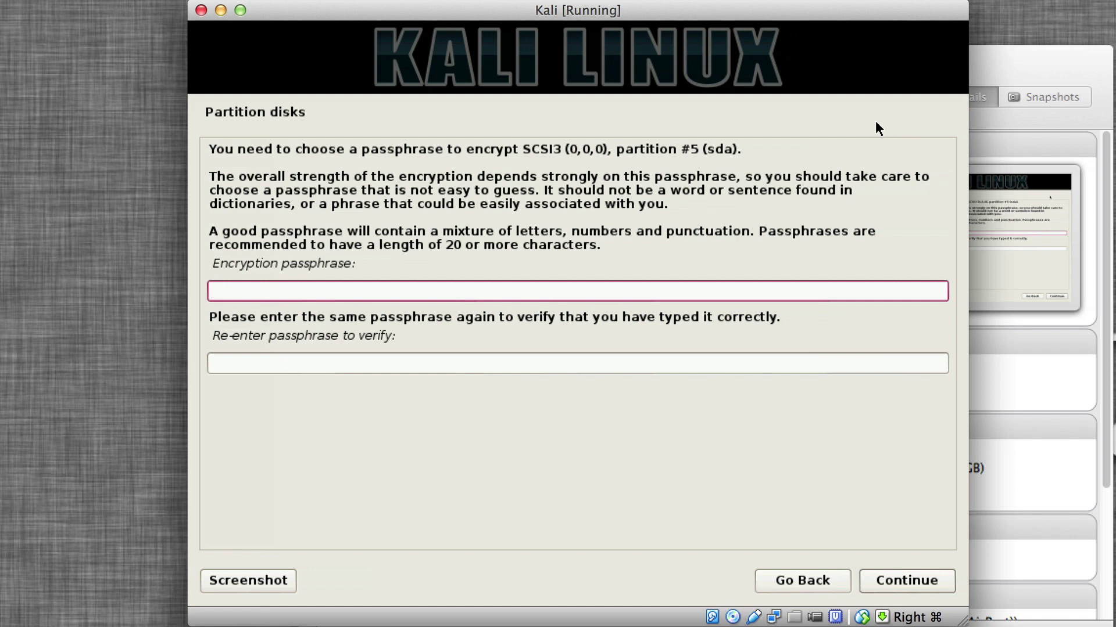
Set the disk encryption passphrase, entering it twice.
{"action": "type", "text": "•••••••••••••••"}
{"action": "key", "text": "Tab"}
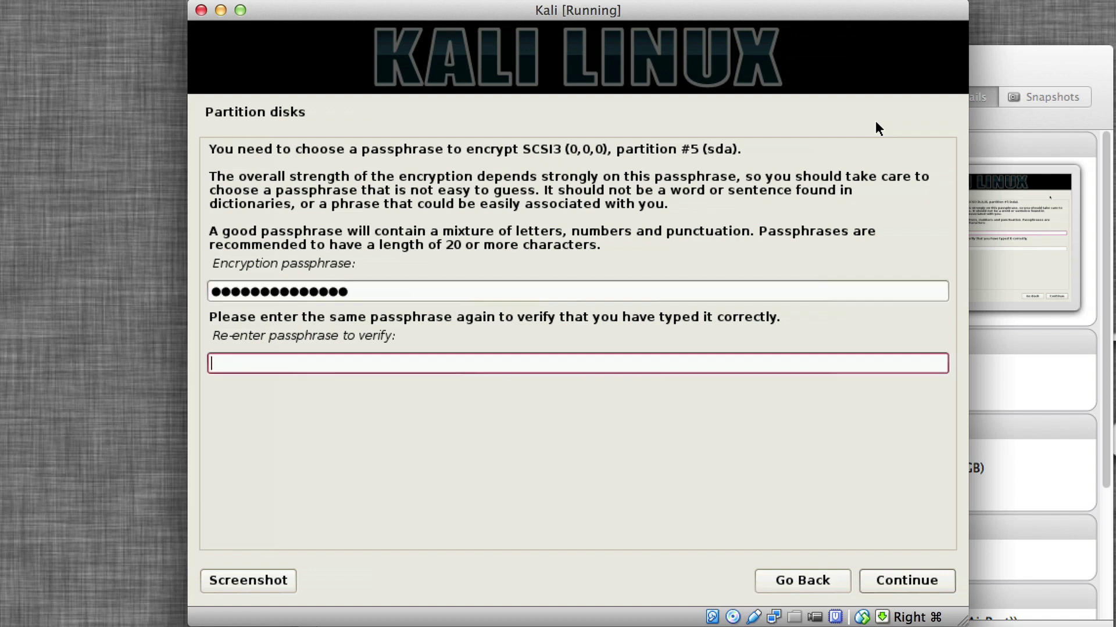
{"action": "type", "text": "•••••••••••••••"}
{"action": "key", "text": "Return"}
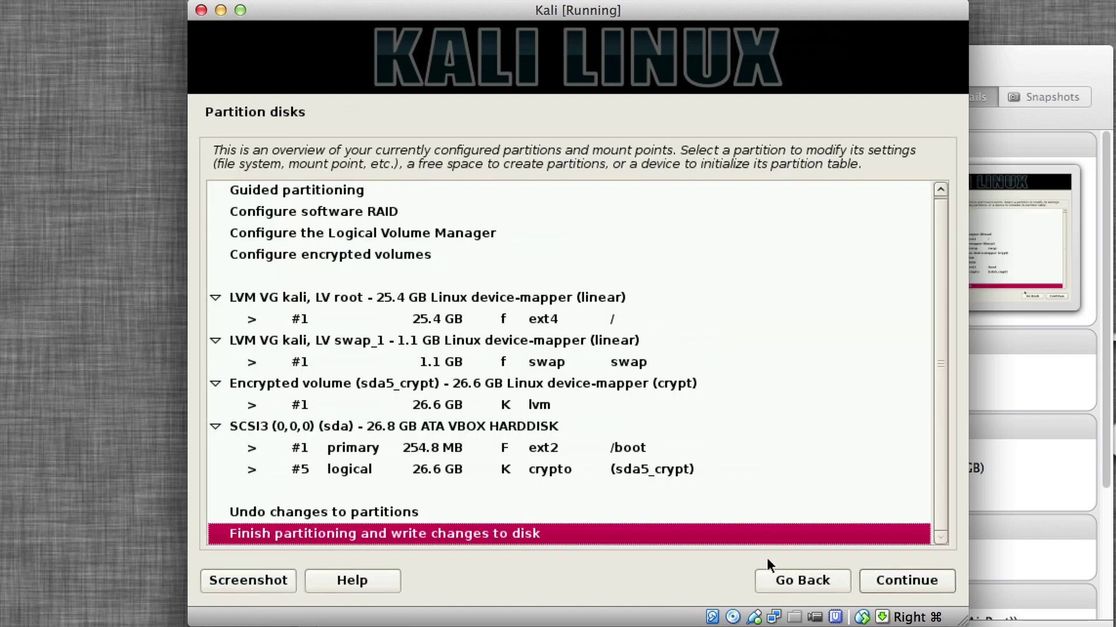
Finish partitioning and agree to write the changes to disk so installation begins.
{"action": "left_click", "coordinate": [926, 589]}
{"action": "left_click", "coordinate": [239, 289]}
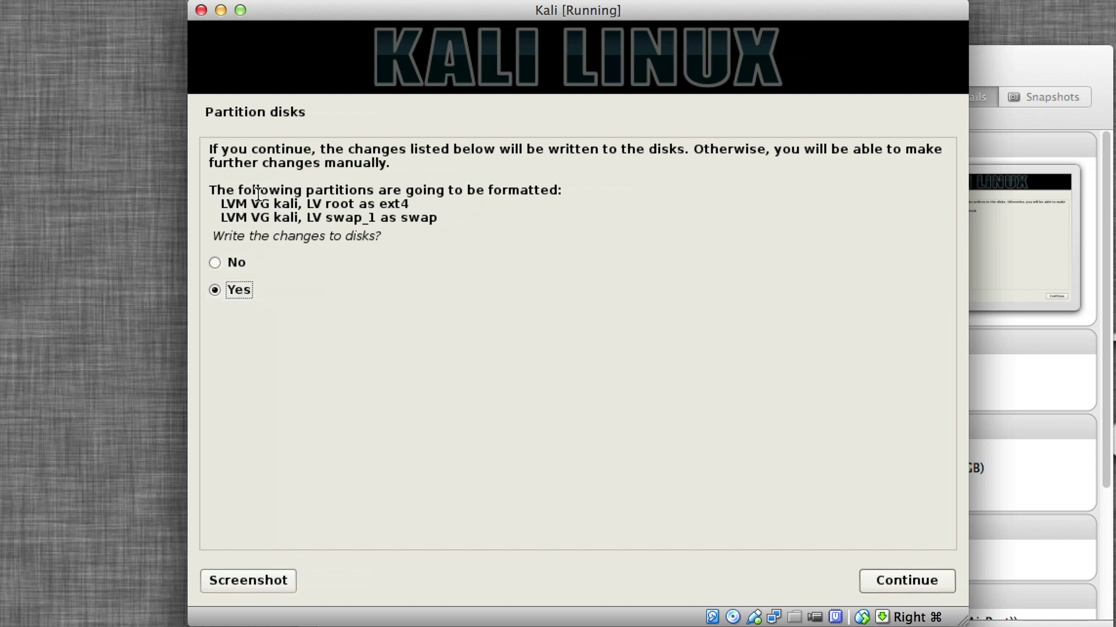
{"action": "key", "text": "Return"}
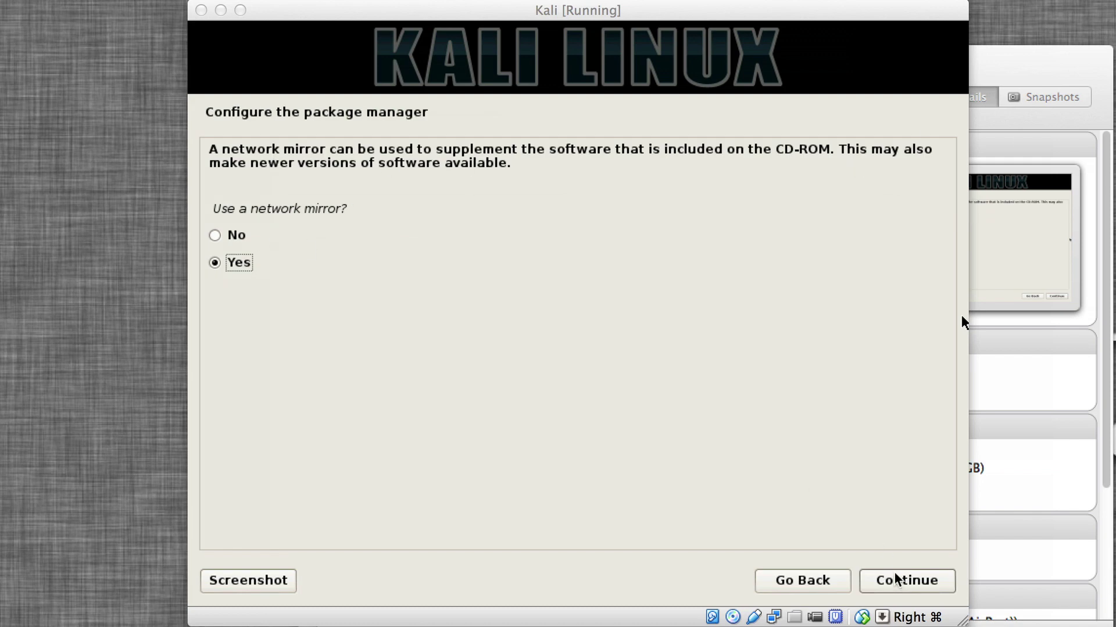
Use a network mirror with the default proxy setting, install GRUB to the master boot record, and reboot.
{"action": "left_click", "coordinate": [895, 574]}
{"action": "left_click", "coordinate": [895, 578]}
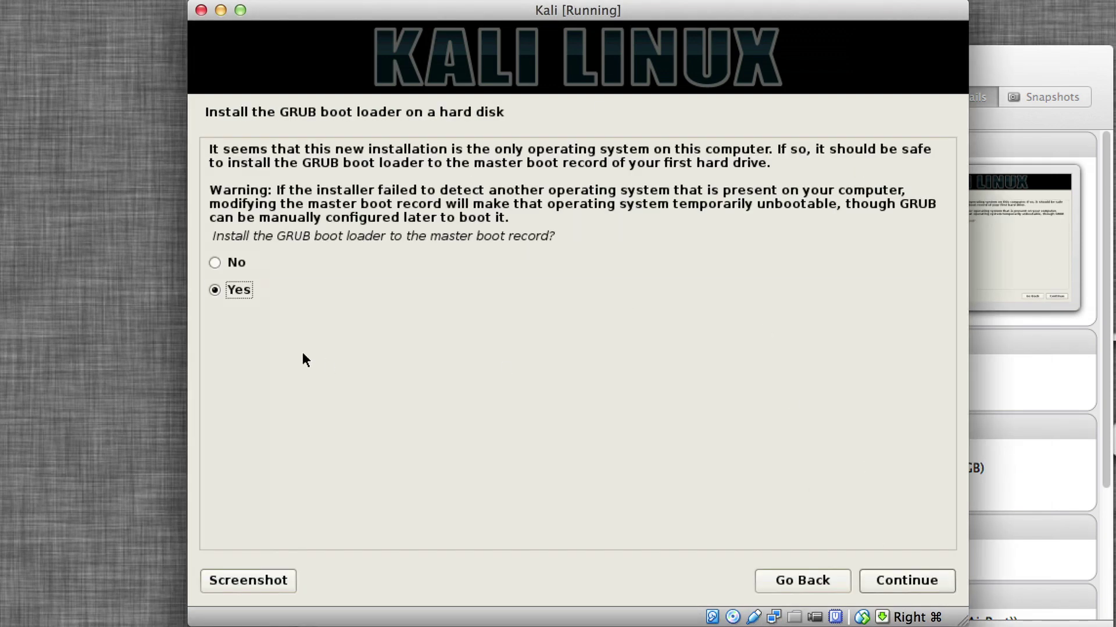
{"action": "left_click", "coordinate": [878, 579]}
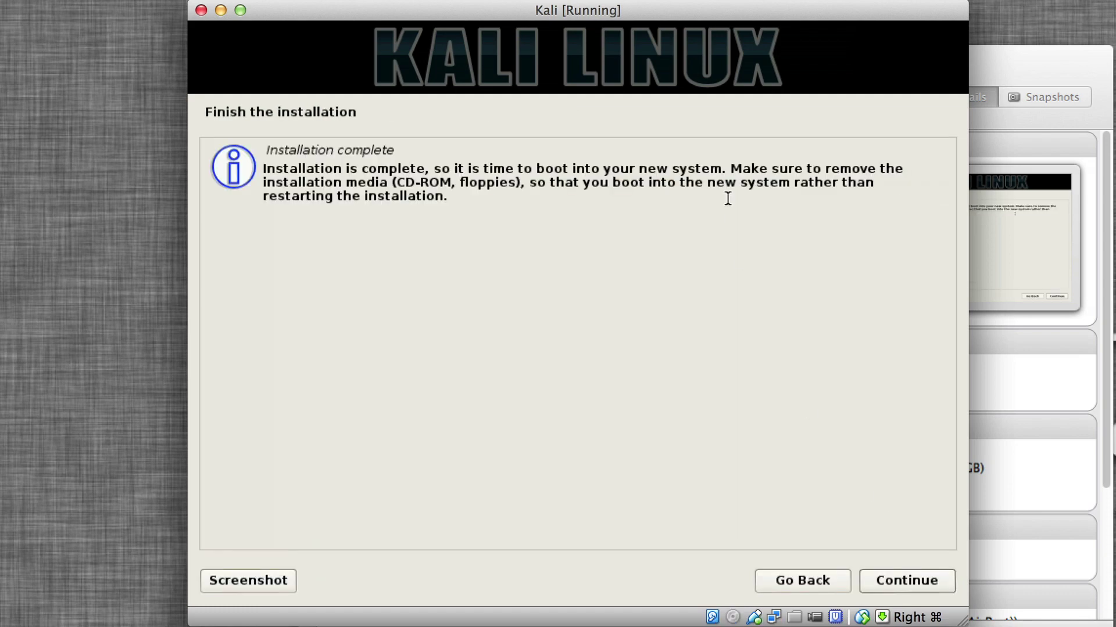
{"action": "left_click", "coordinate": [904, 579]}
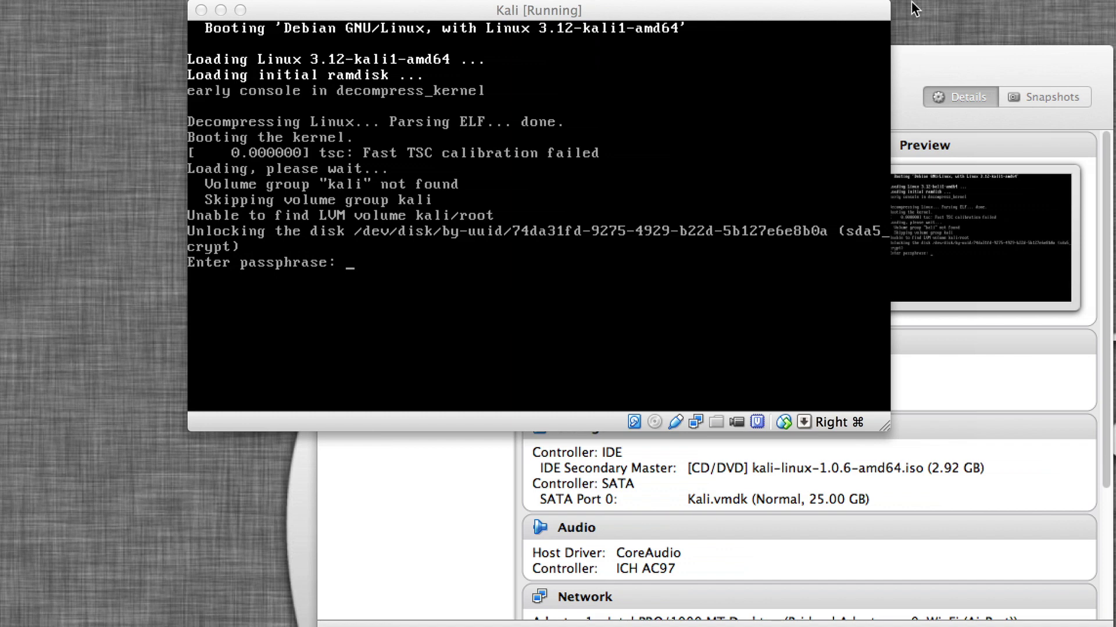
Enter the disk encryption passphrase in the Kali VM to unlock the disk.
{"action": "left_click", "coordinate": [755, 284]}
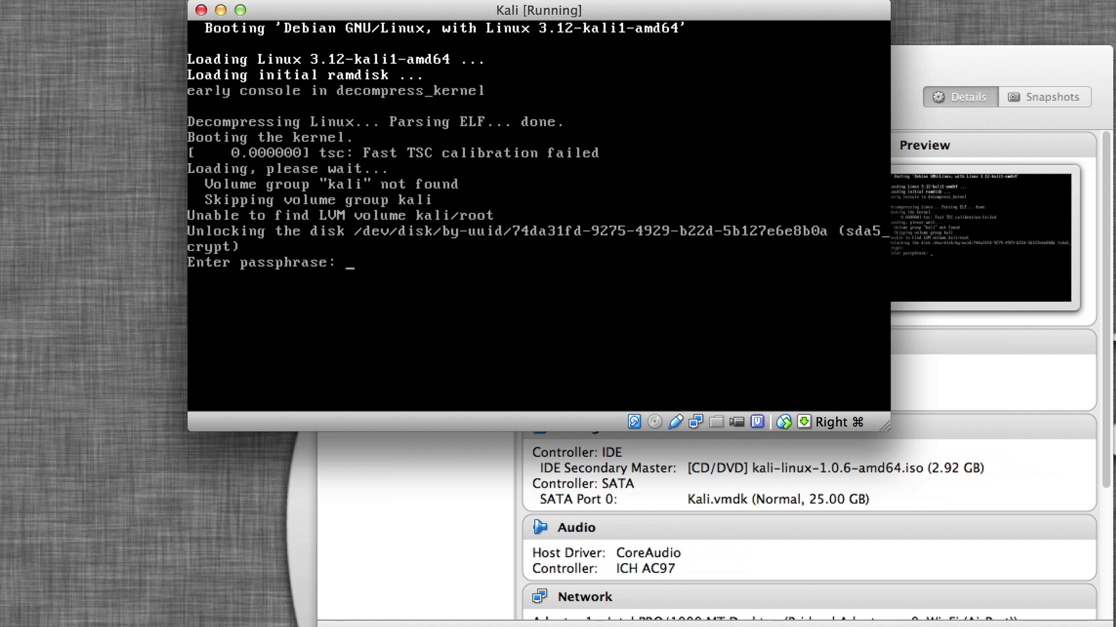
{"action": "key", "text": "Return"}
{"action": "key", "text": "Return"}
{"action": "key", "text": "Return"}
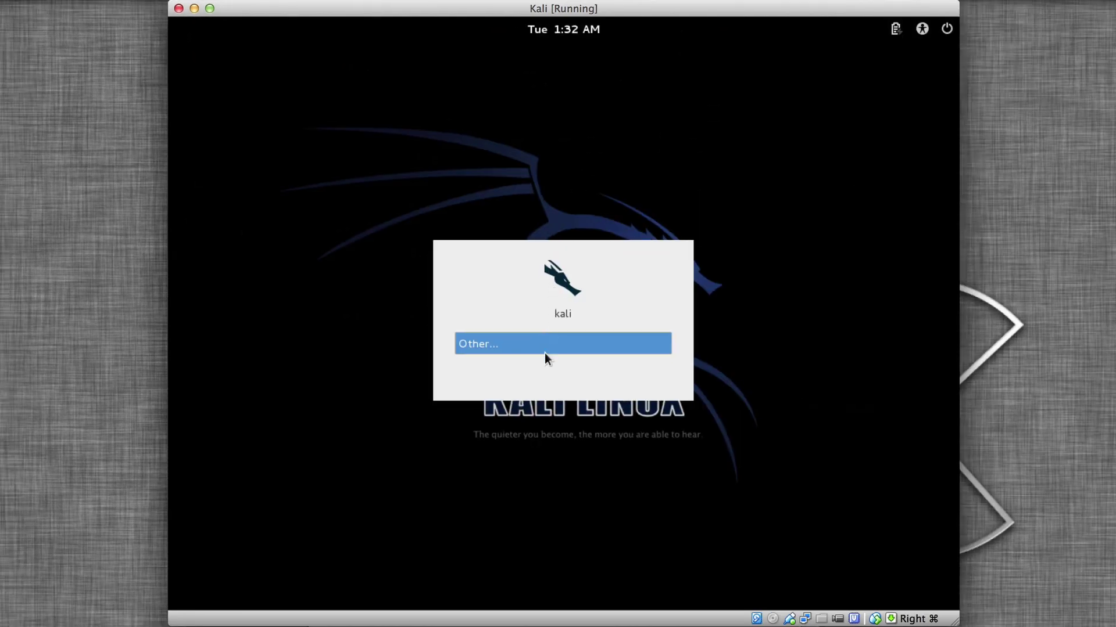
Log in via Other... with username root and the root password.
{"action": "left_click", "coordinate": [544, 353]}
{"action": "type", "text": "root"}
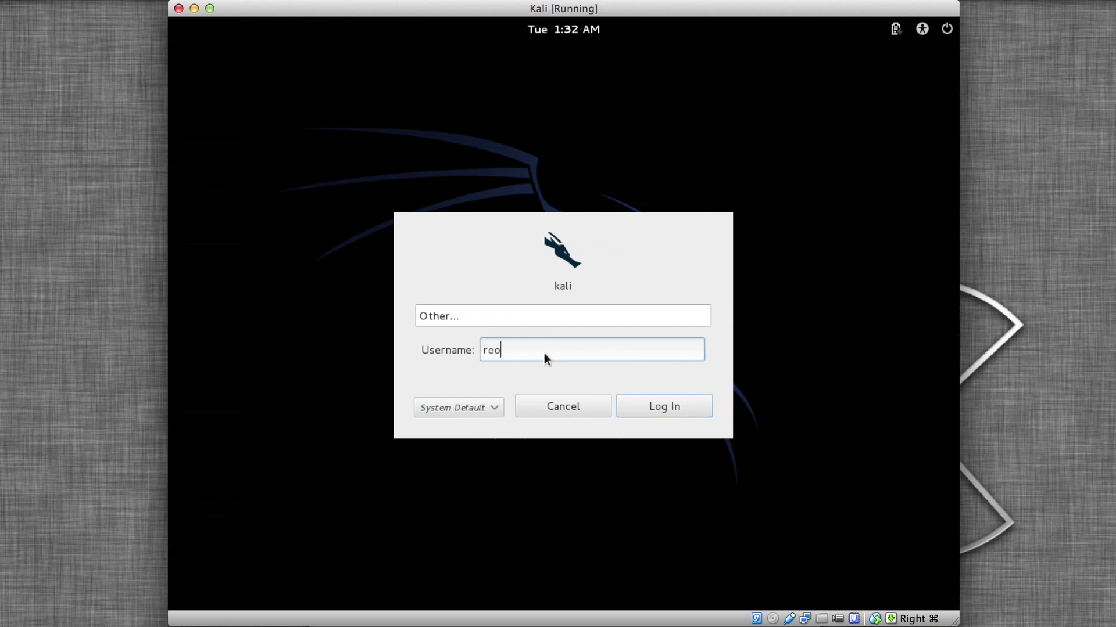
{"action": "left_click", "coordinate": [651, 402]}
{"action": "type", "text": "toor"}
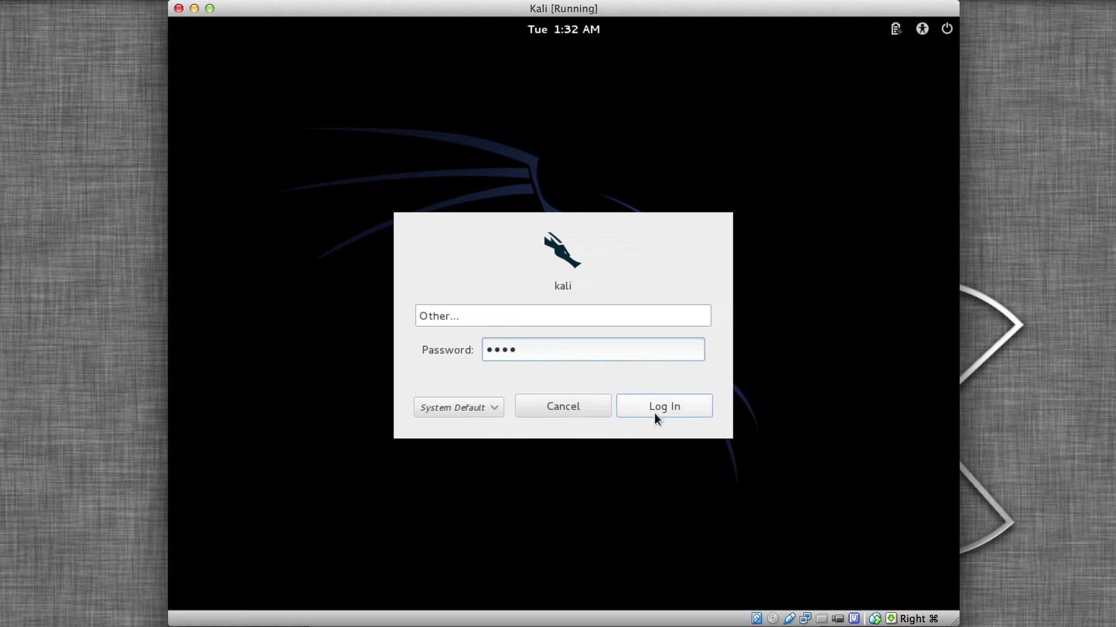
{"action": "left_click", "coordinate": [654, 413]}
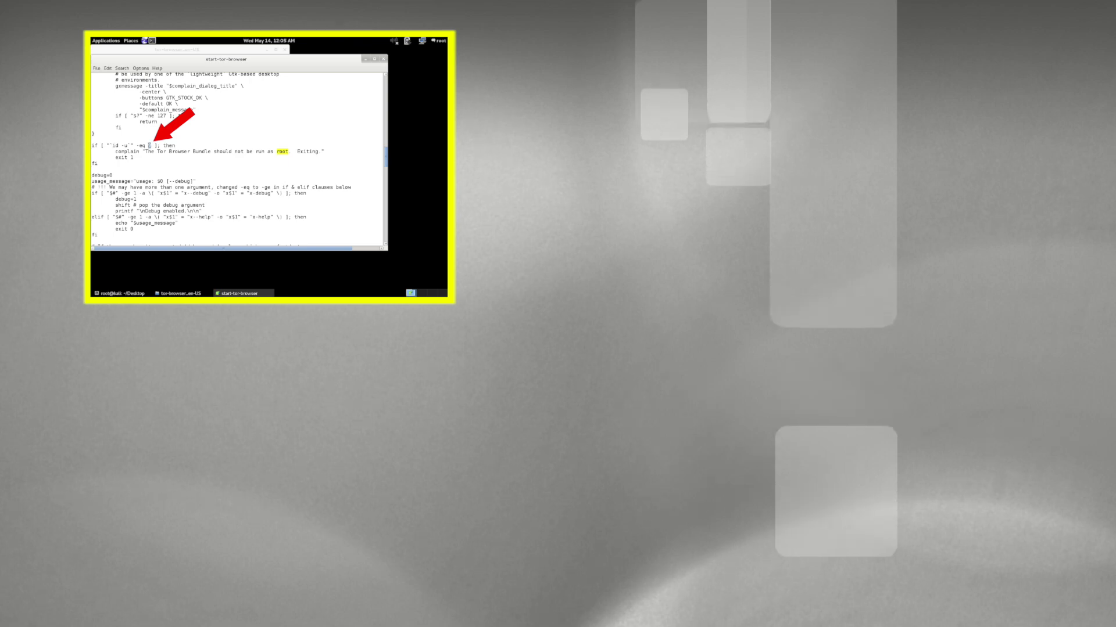
Change the root check from -eq 0 to -eq 1 in start-tor-browser.
{"action": "type", "text": "1"}
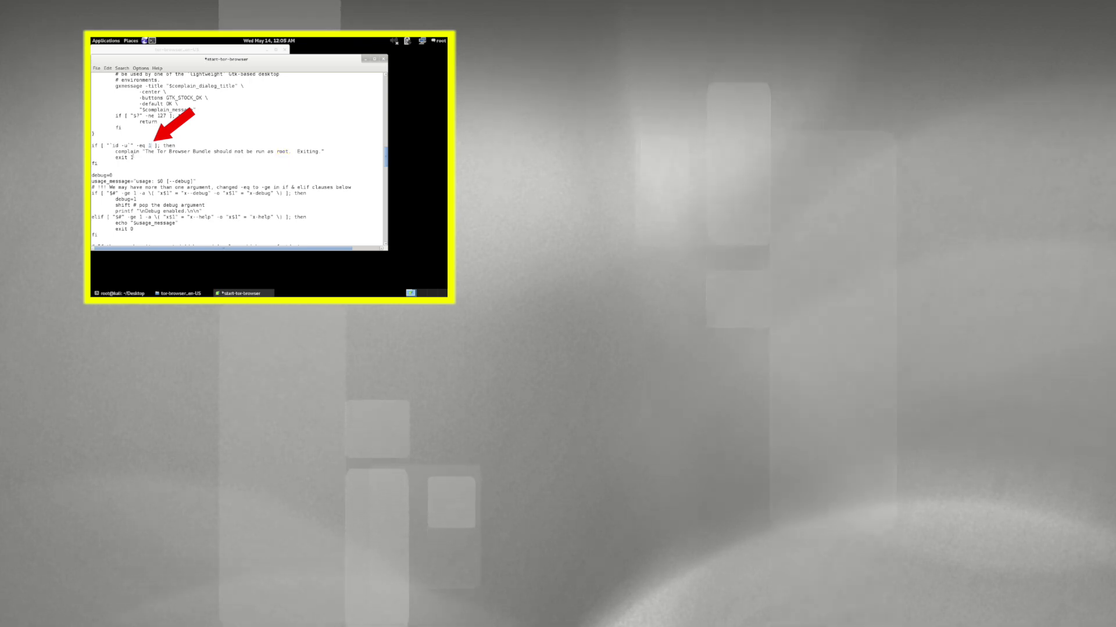